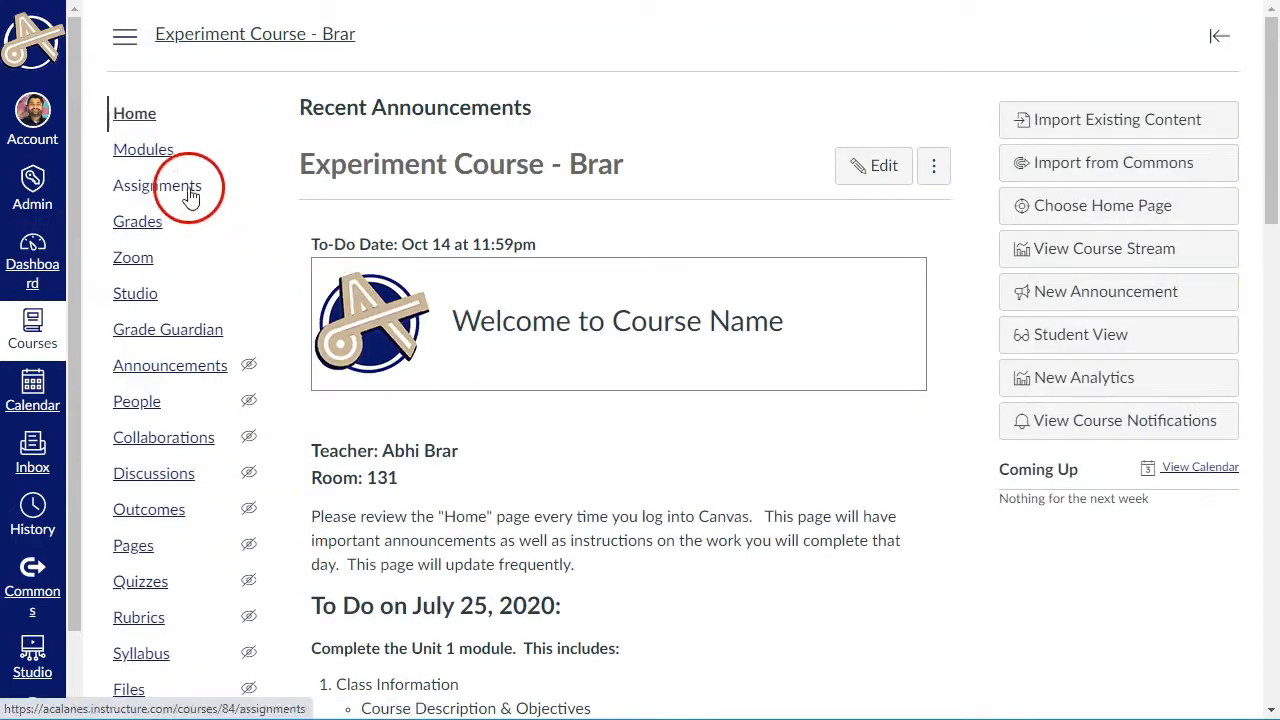
Add a new assignment named "Turnitin Sample Assignment" to the Unit/Chapter 1 - Algebra Foundations module
left_click(143, 149)
scroll(883, 413, "down", 10)
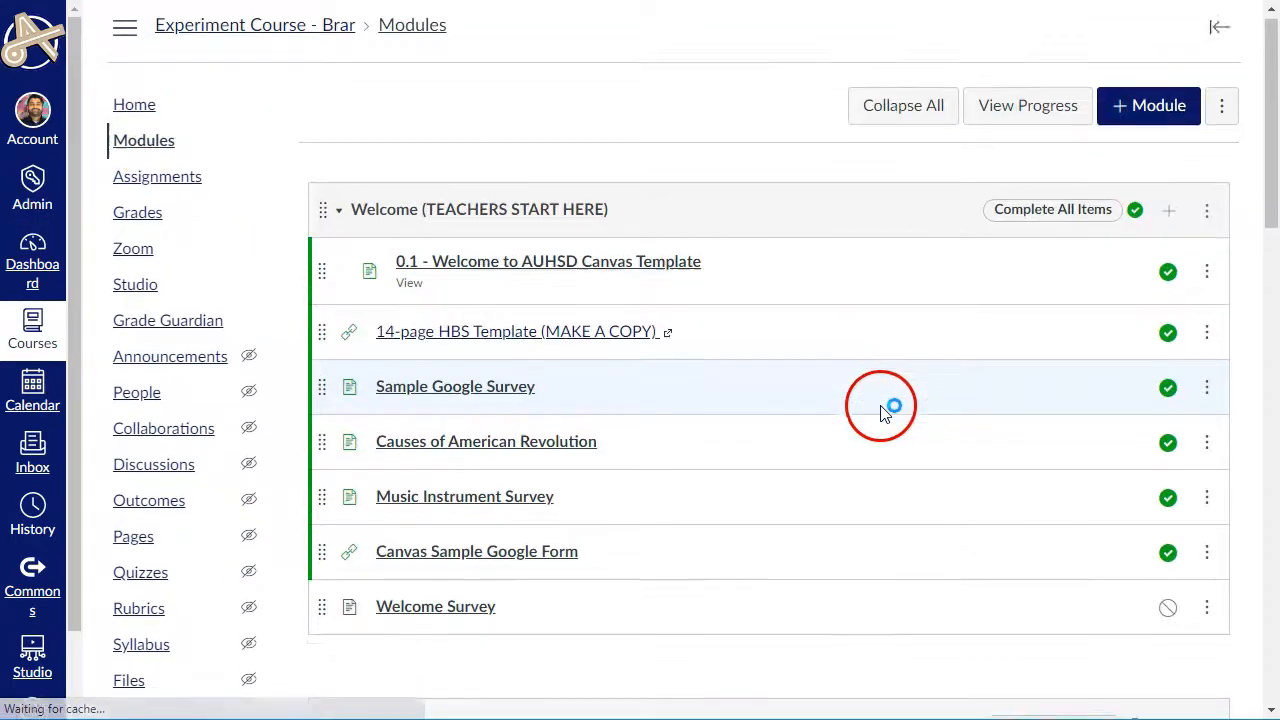
scroll(1100, 480, "down", 1)
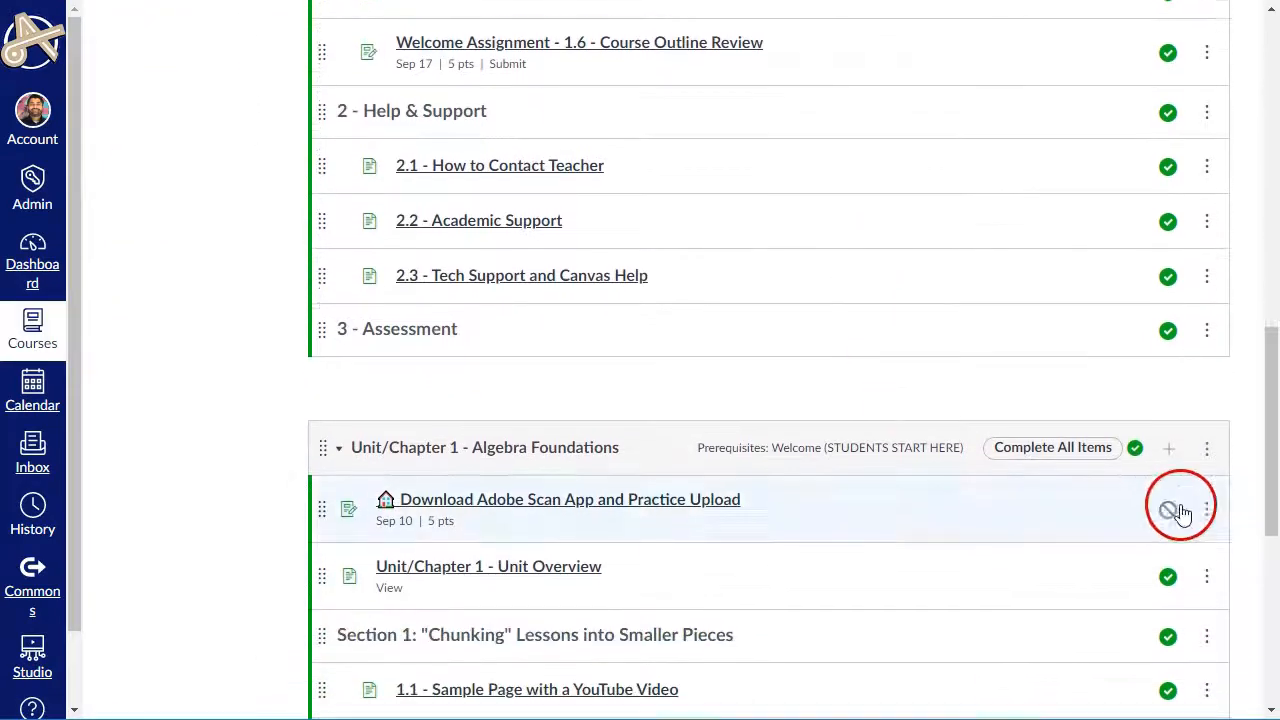
left_click(1168, 421)
left_click(350, 262)
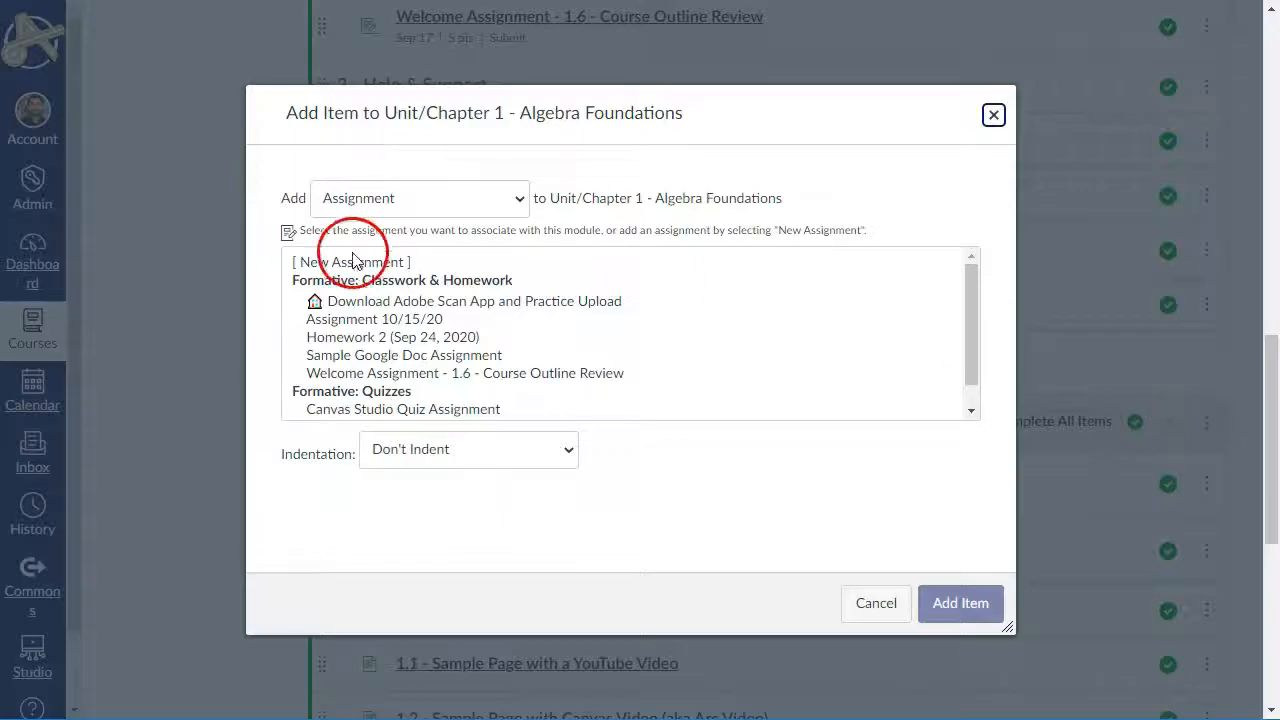
left_click(486, 455)
left_click(455, 641)
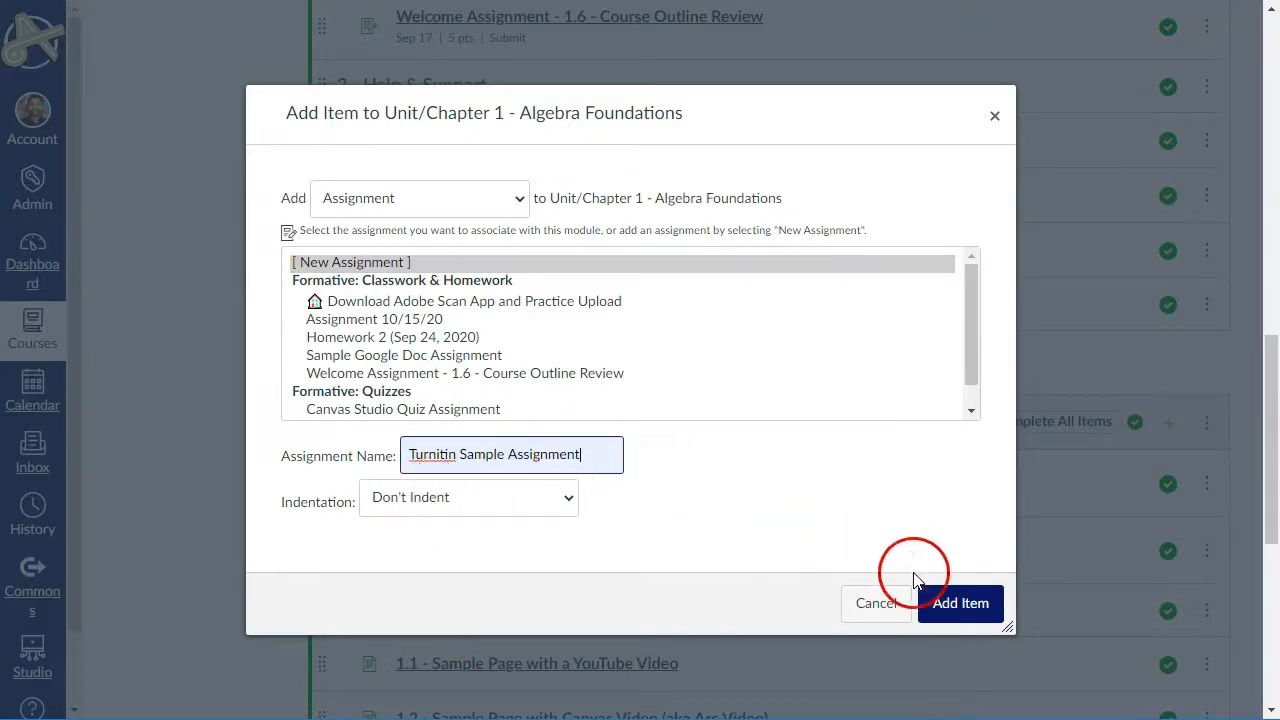
left_click(955, 604)
Open the Turnitin Sample Assignment for editing and enter "Directions..." as its description
scroll(650, 430, "down", 2)
scroll(604, 388, "down", 5)
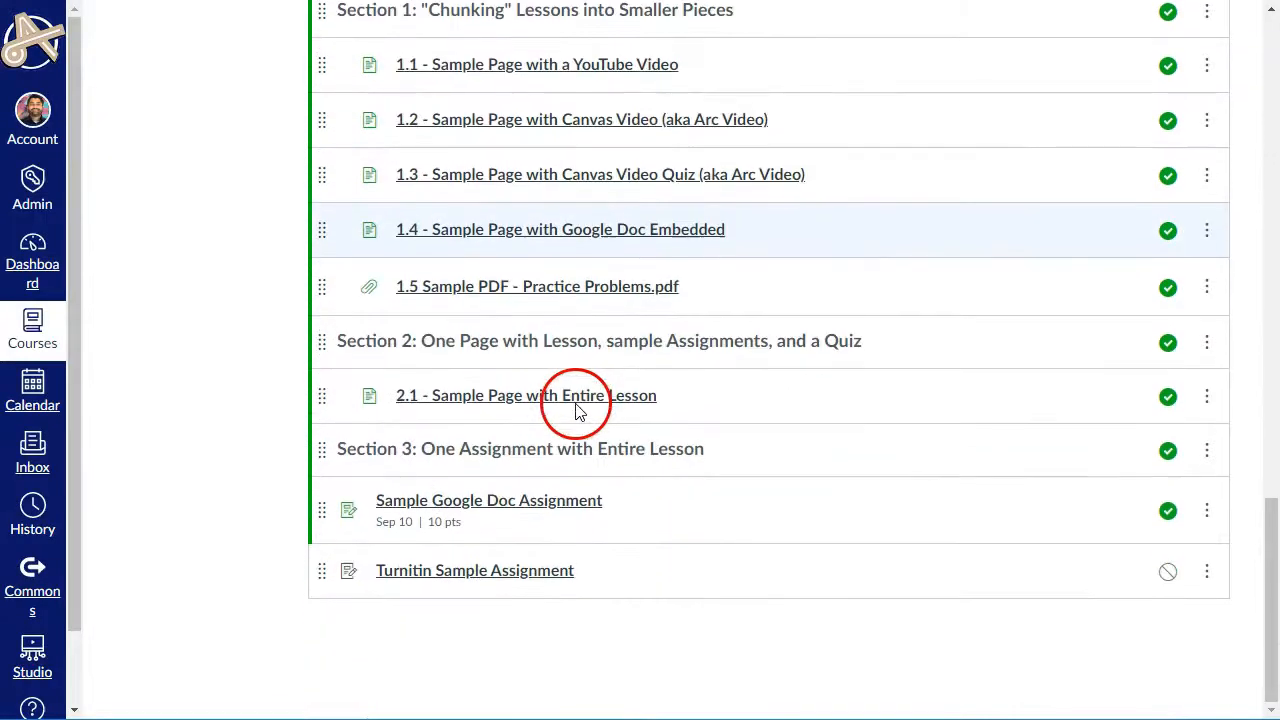
left_click(553, 576)
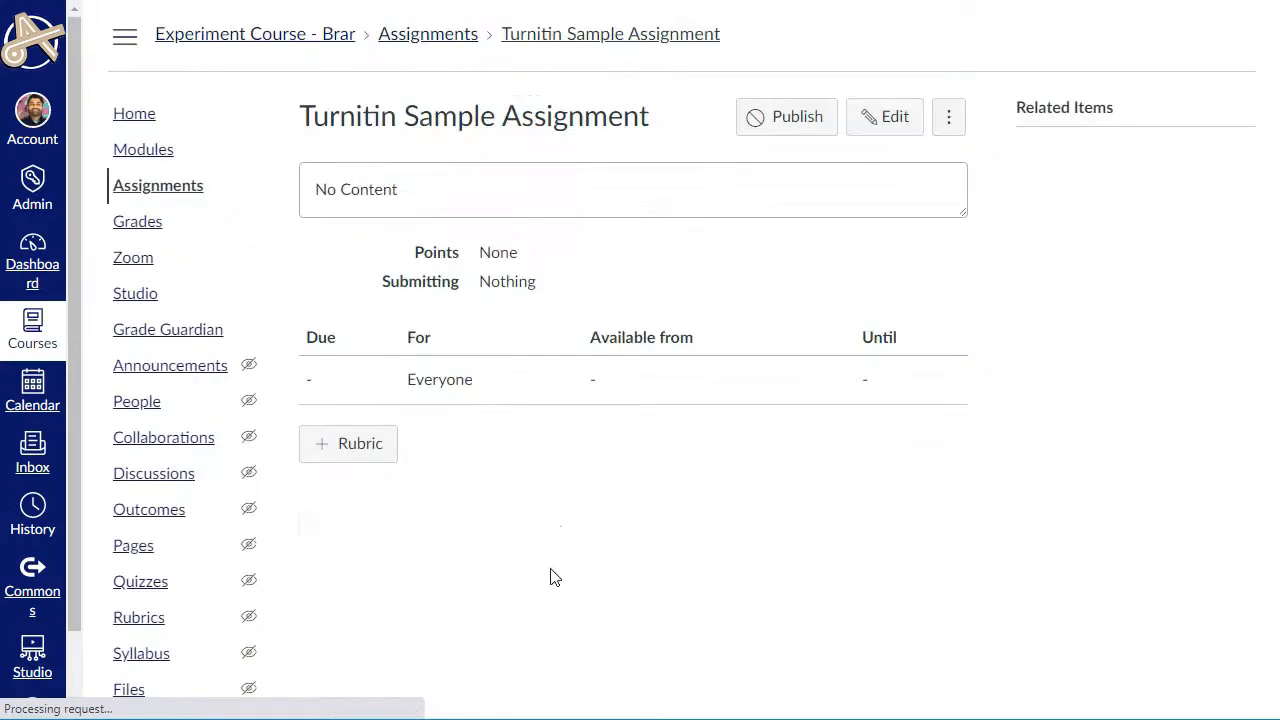
left_click(893, 127)
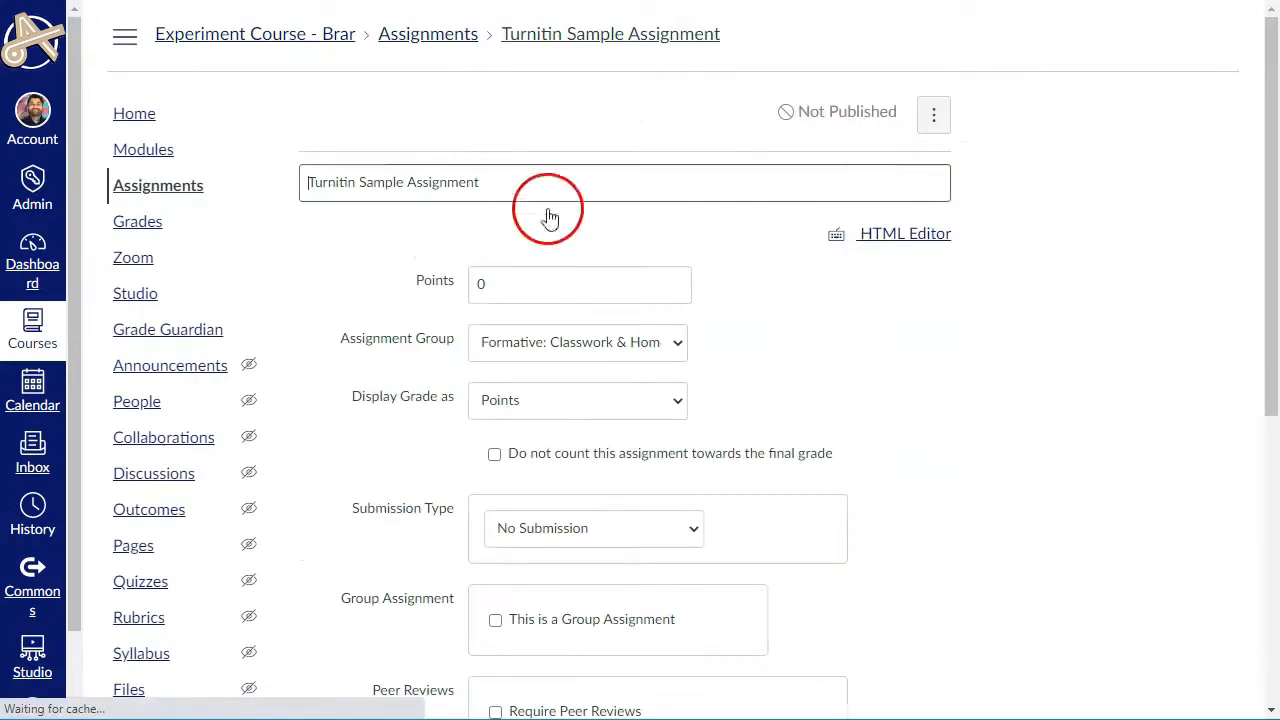
left_click(468, 432)
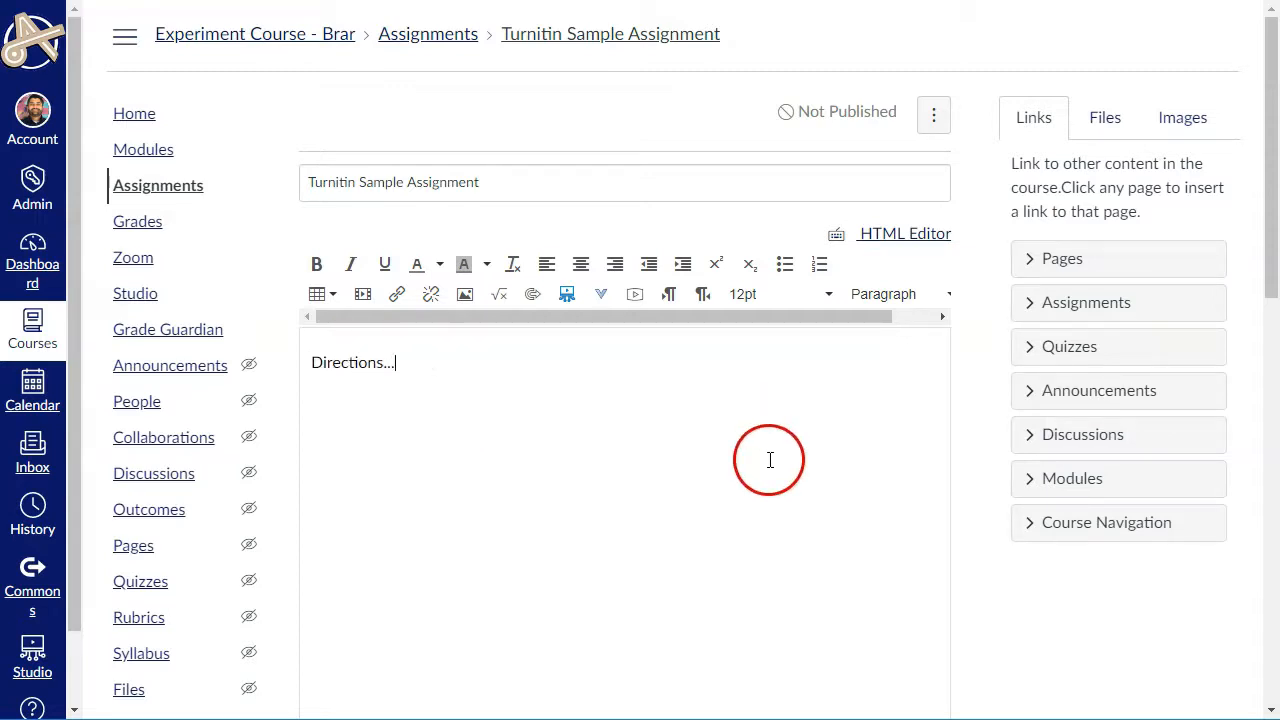
Set the assignment's points to 50
scroll(491, 529, "down", 3)
left_click(527, 492)
left_click(435, 497)
type("50")
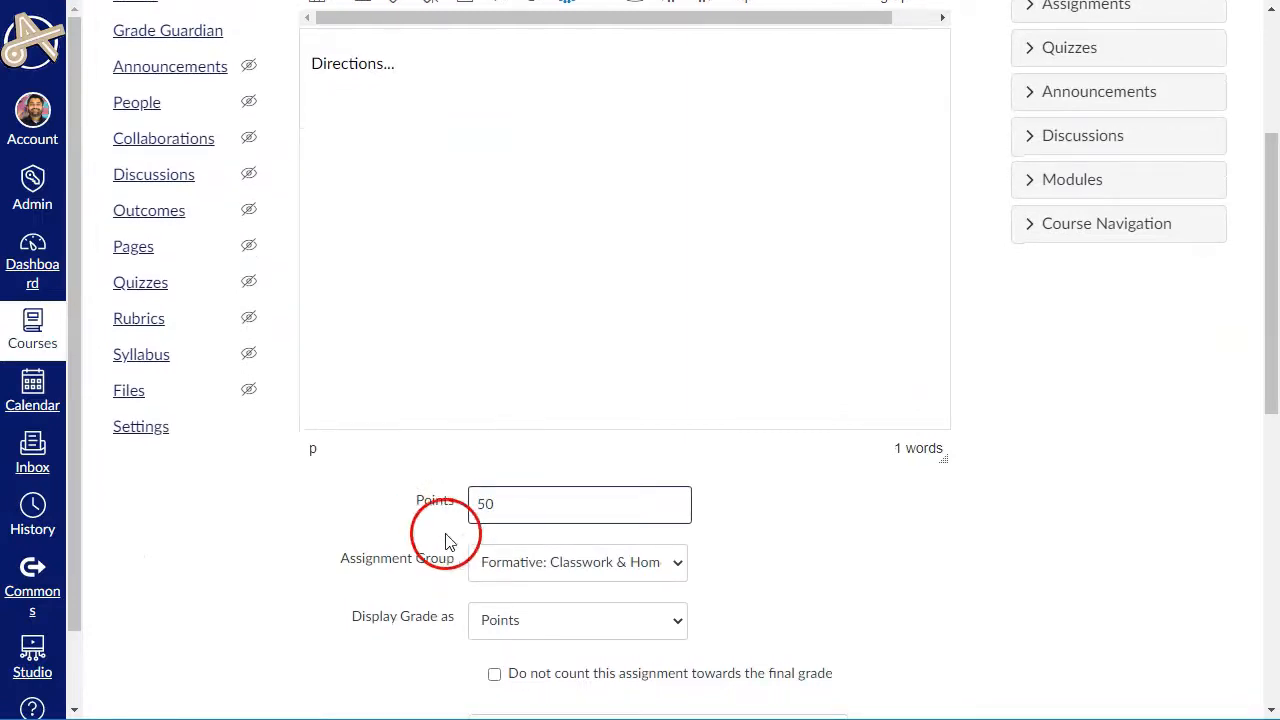
Set the assignment's submission type to External Tool
scroll(309, 486, "down", 2)
scroll(309, 488, "down", 1)
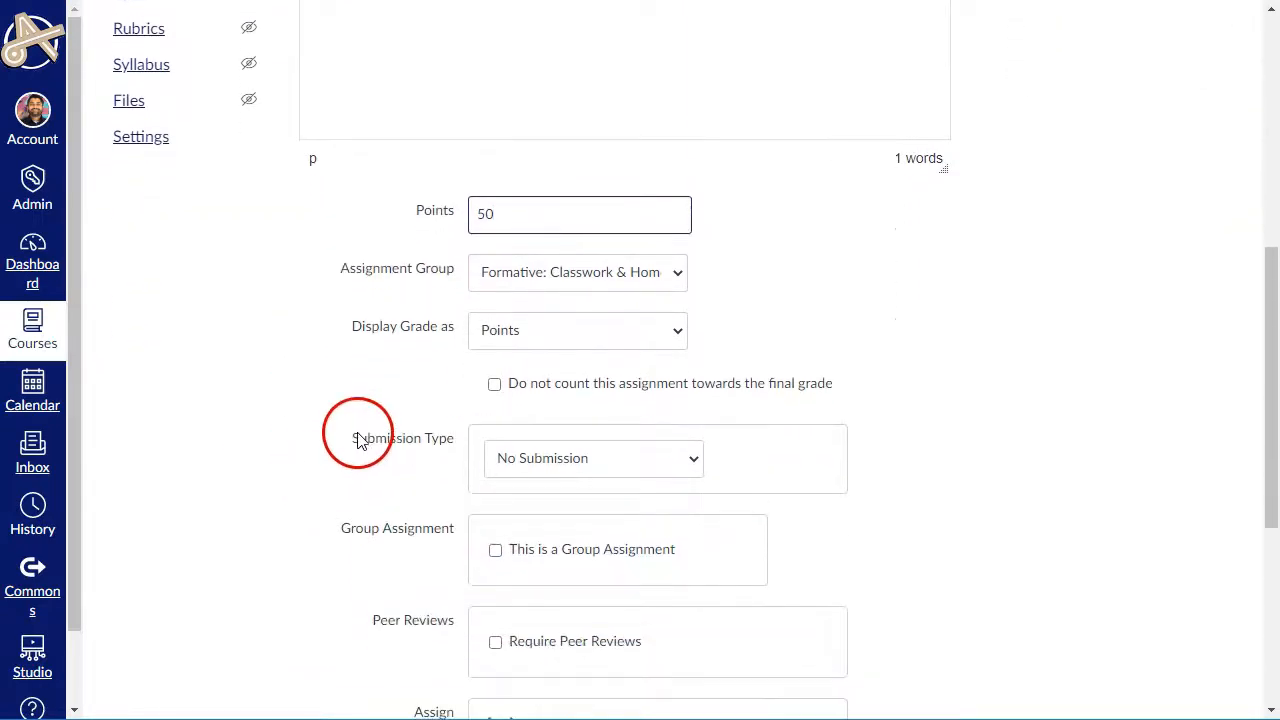
left_click_drag(349, 432, 462, 428)
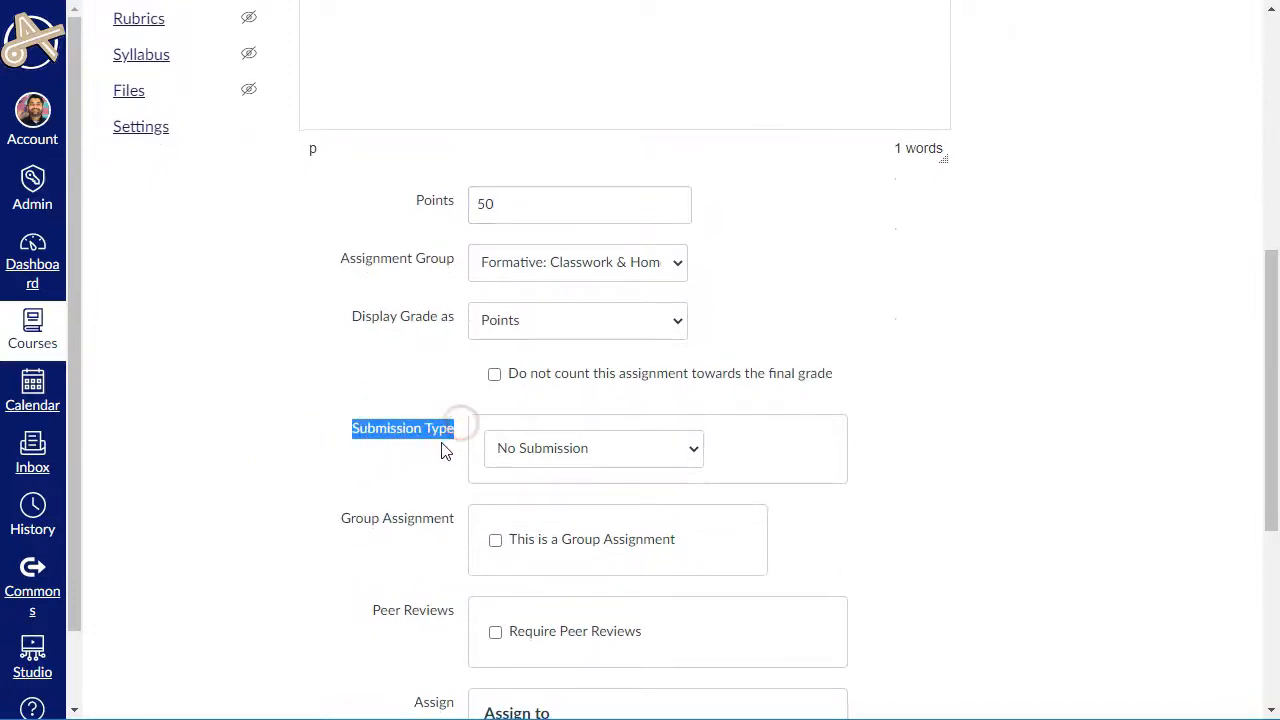
left_click(686, 449)
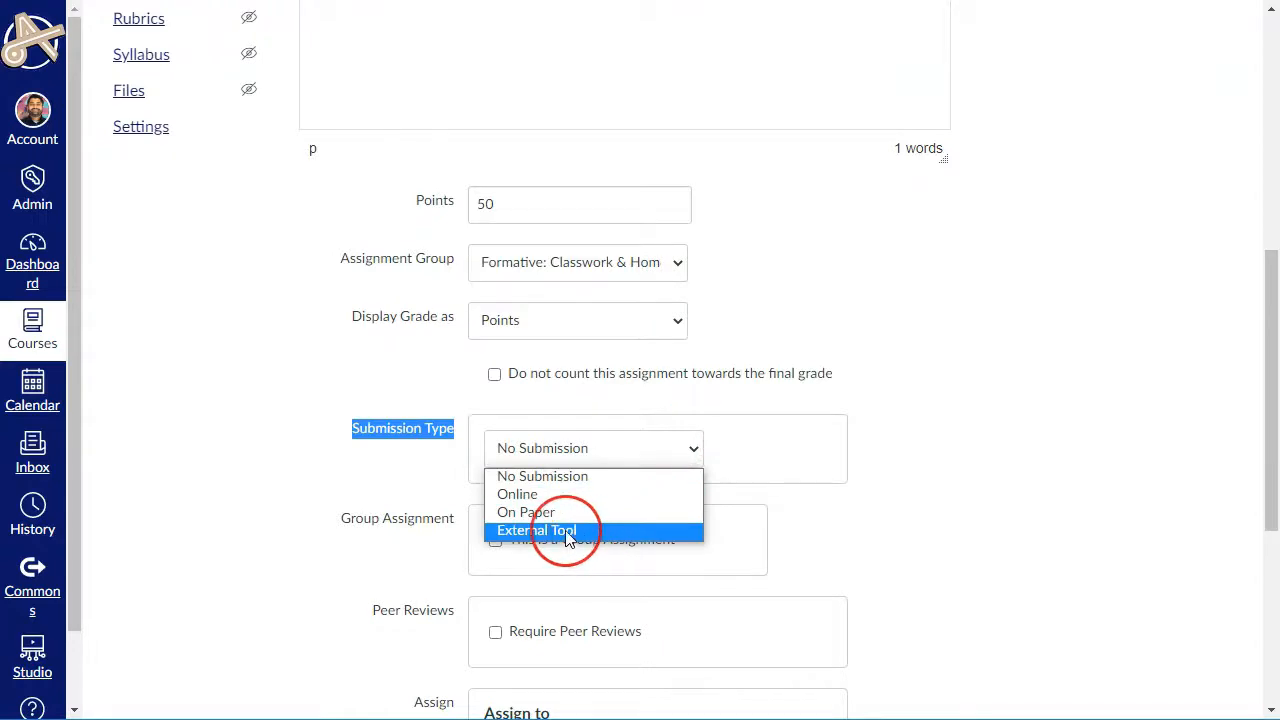
left_click(567, 532)
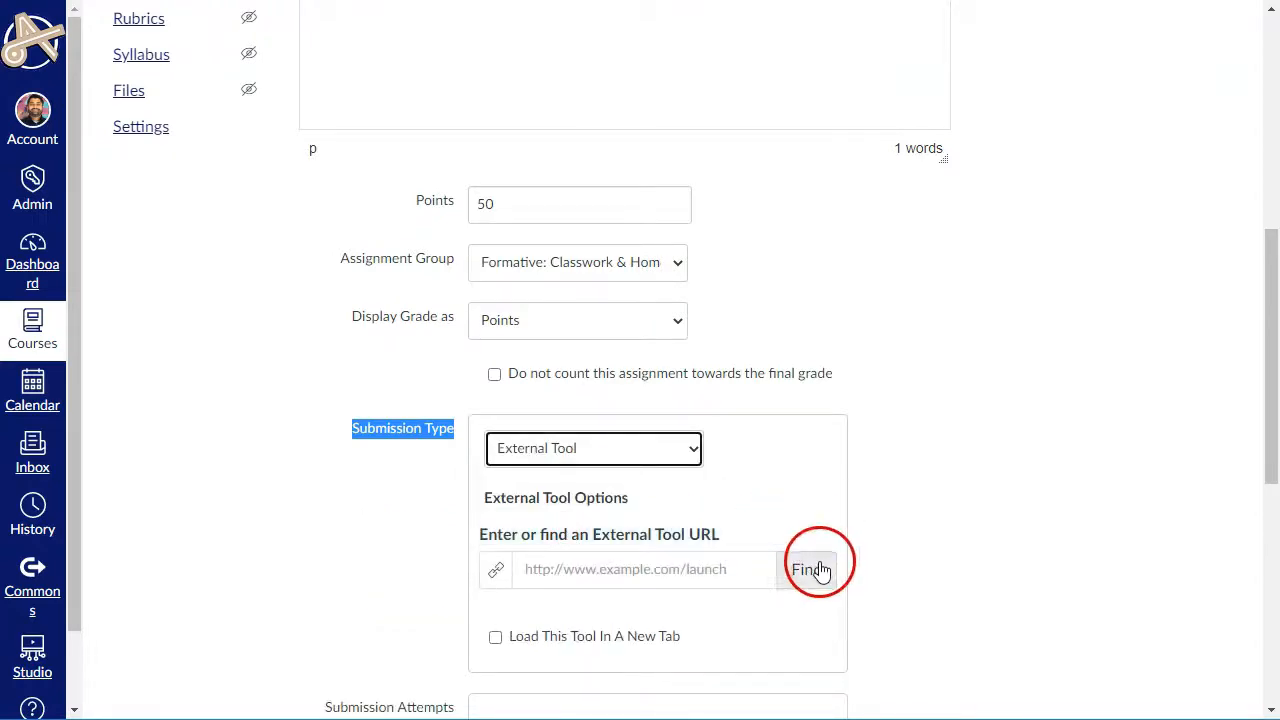
Find and select Turnitin LTI as the assignment's external tool
scroll(905, 470, "down", 1)
scroll(905, 470, "down", 1)
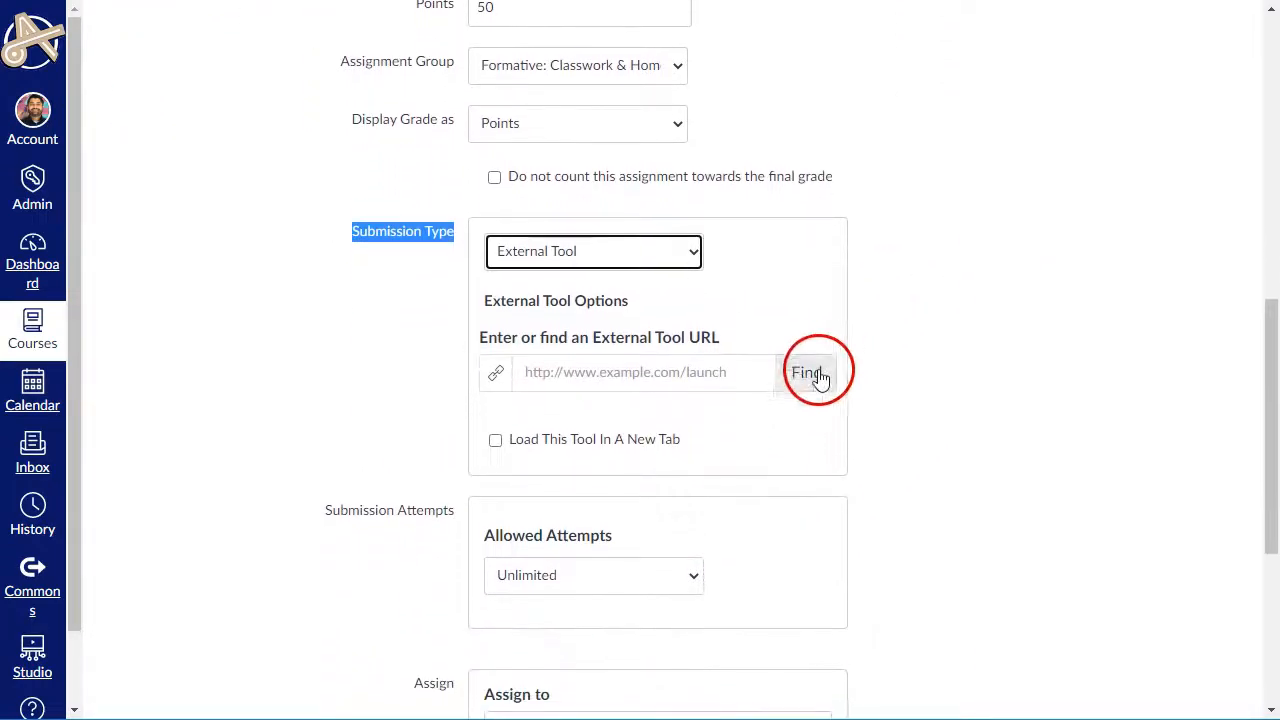
left_click(812, 371)
left_click_drag(764, 336, 761, 491)
left_click_drag(823, 355, 827, 440)
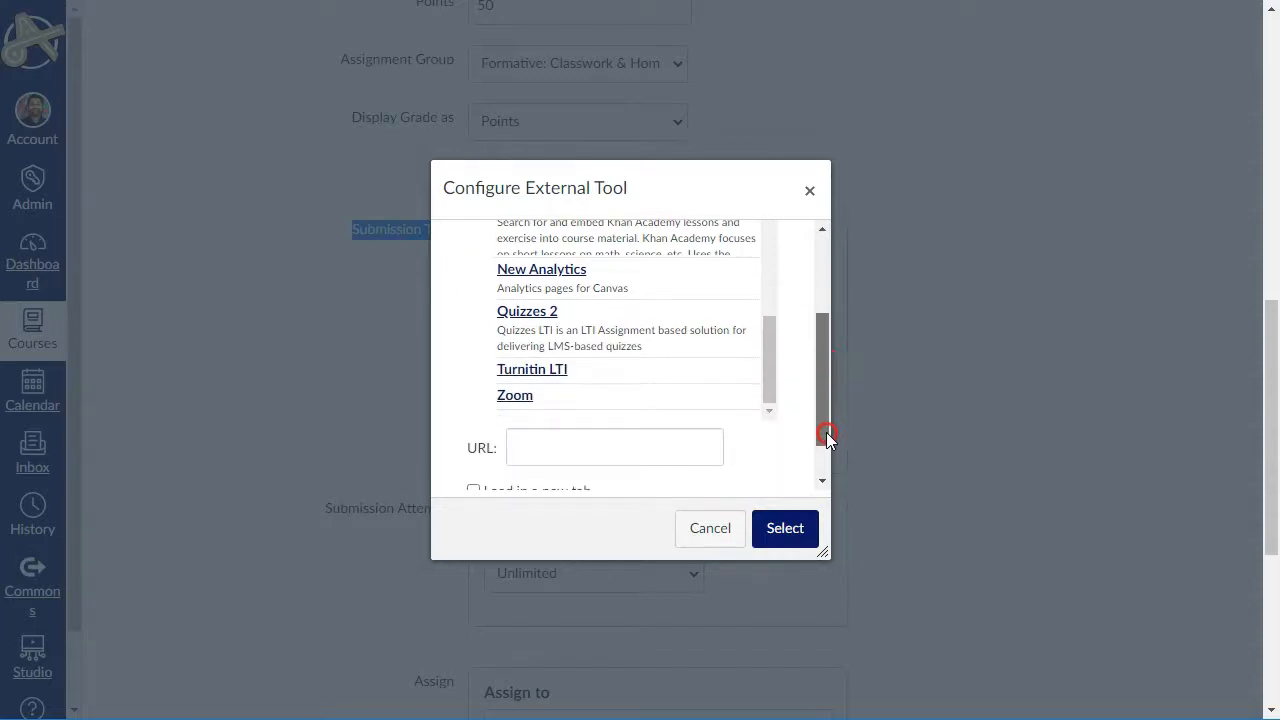
left_click(553, 372)
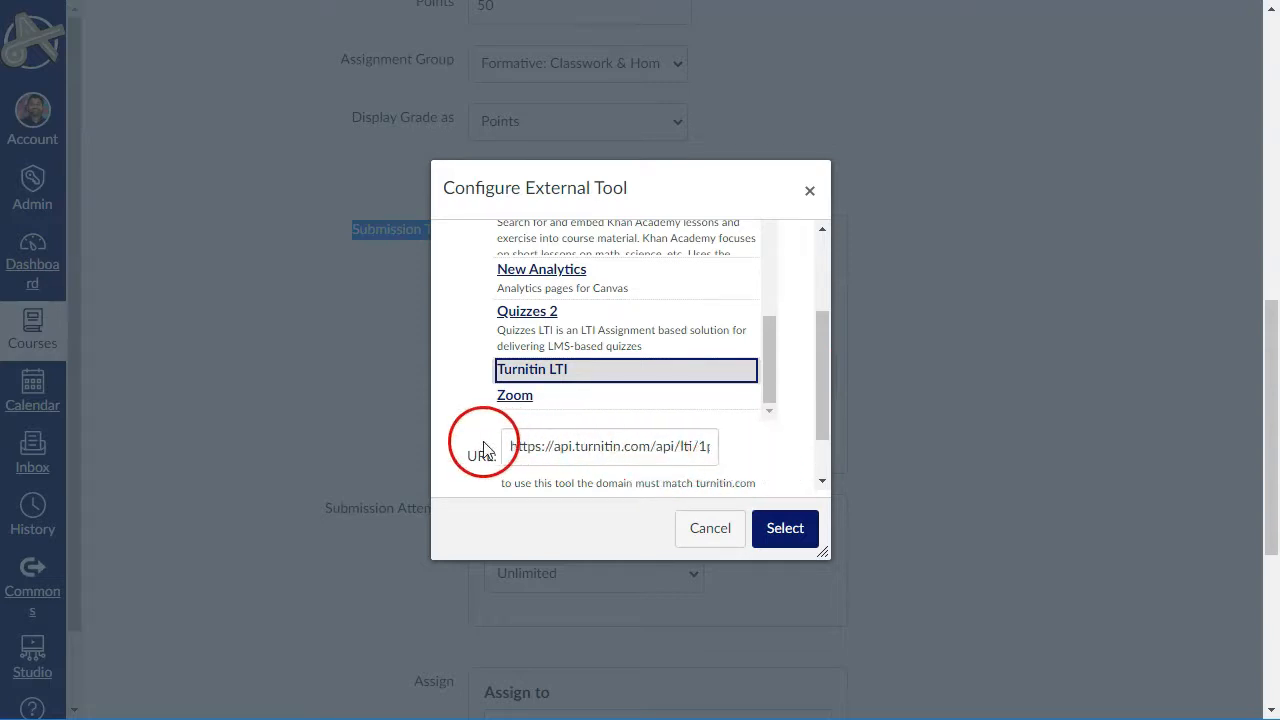
left_click(788, 535)
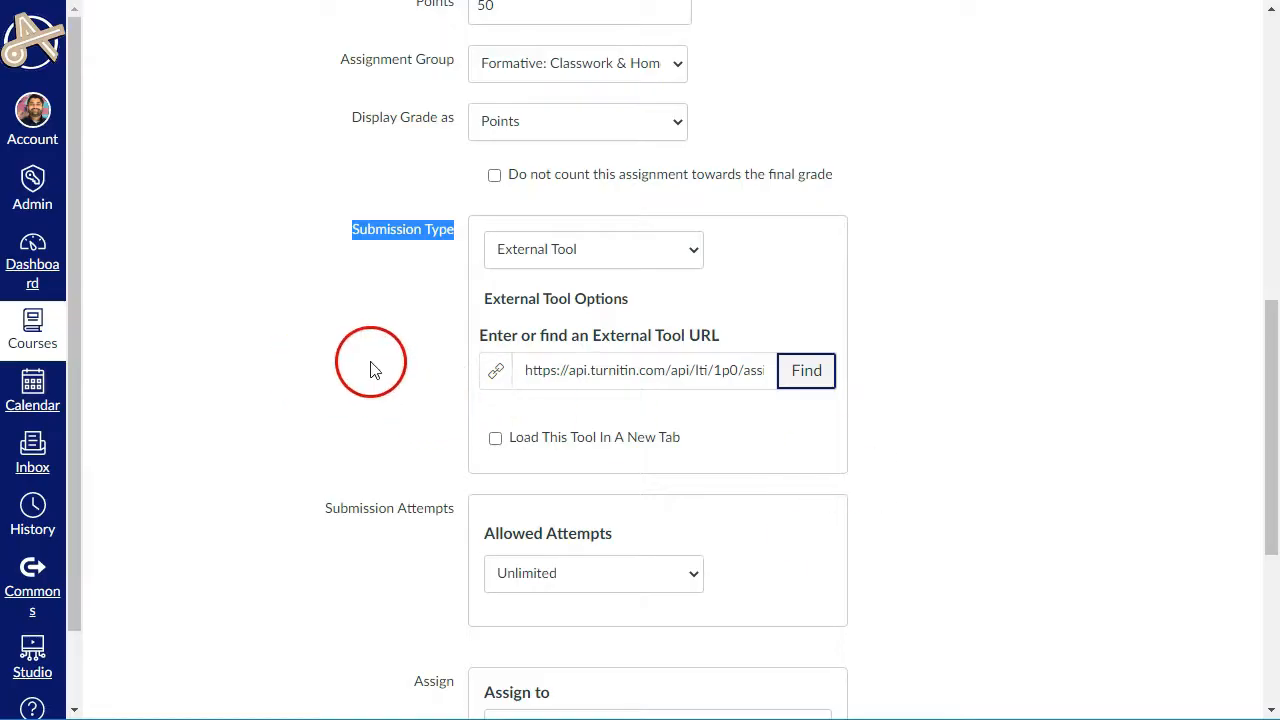
Set the due date to Nov 27, 2020 at 4:00 pm, then save and publish the assignment
scroll(993, 358, "down", 3)
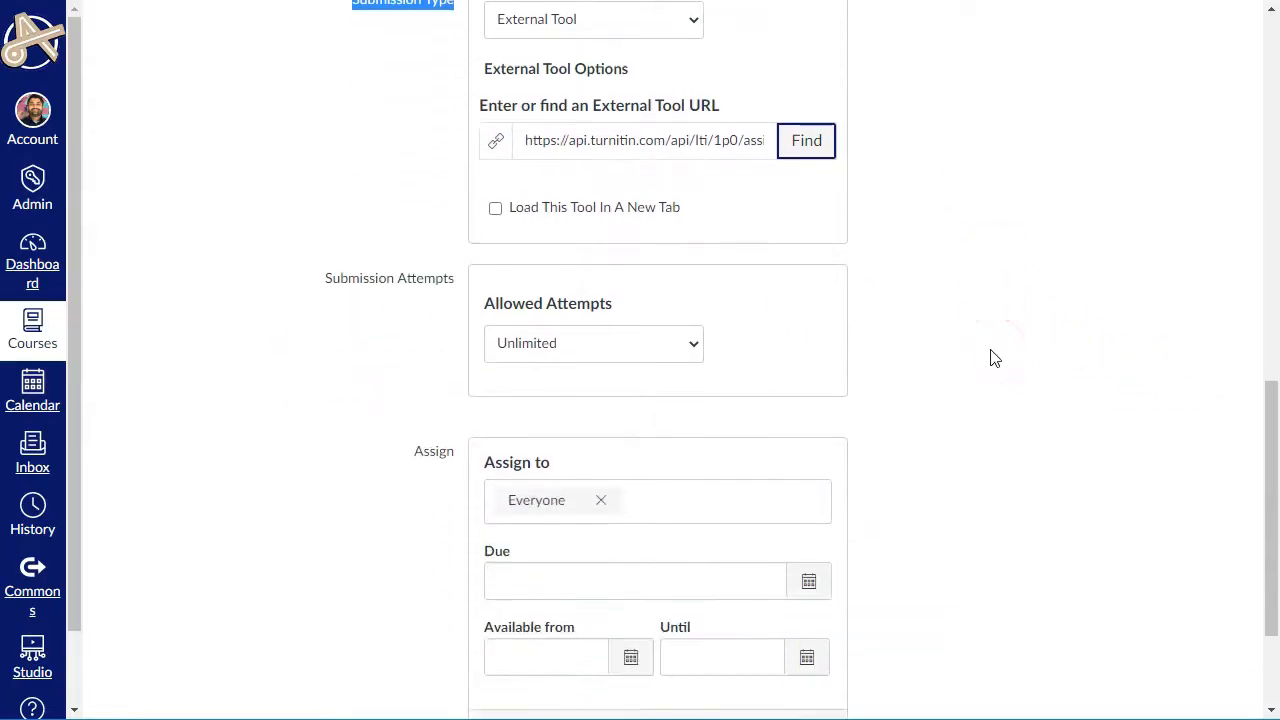
left_click(809, 511)
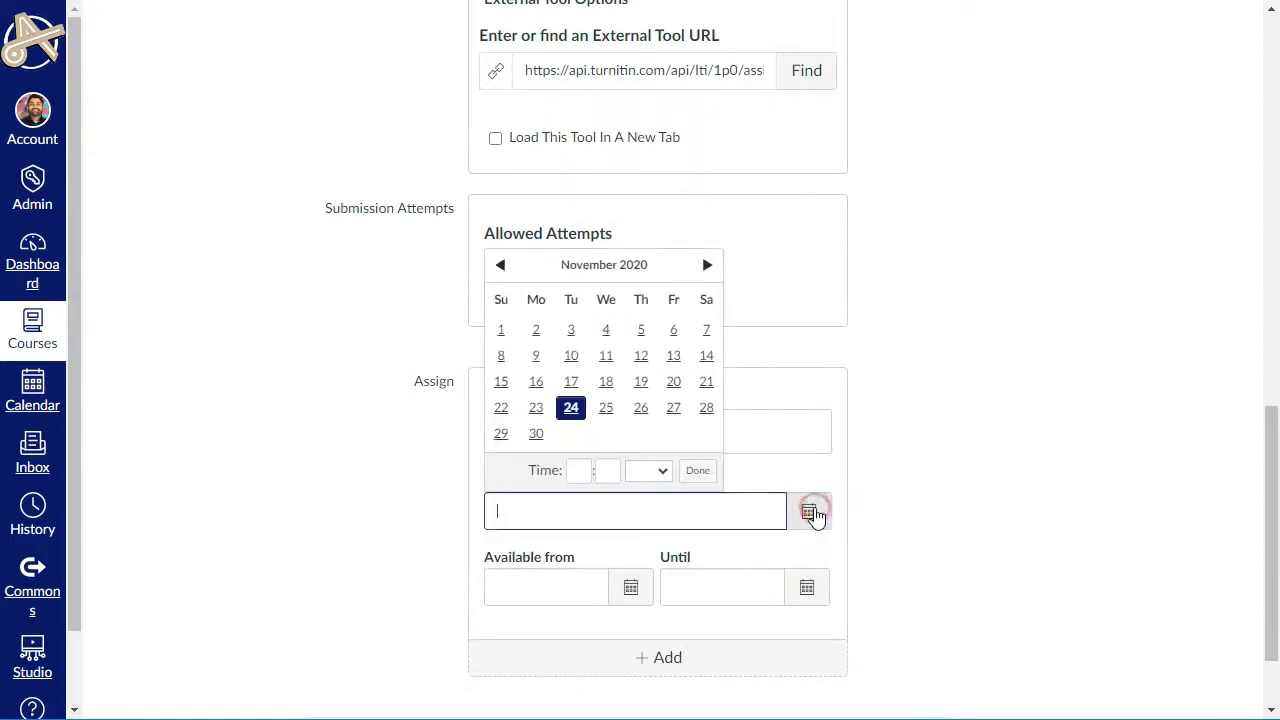
left_click(675, 409)
left_click(578, 470)
type("4")
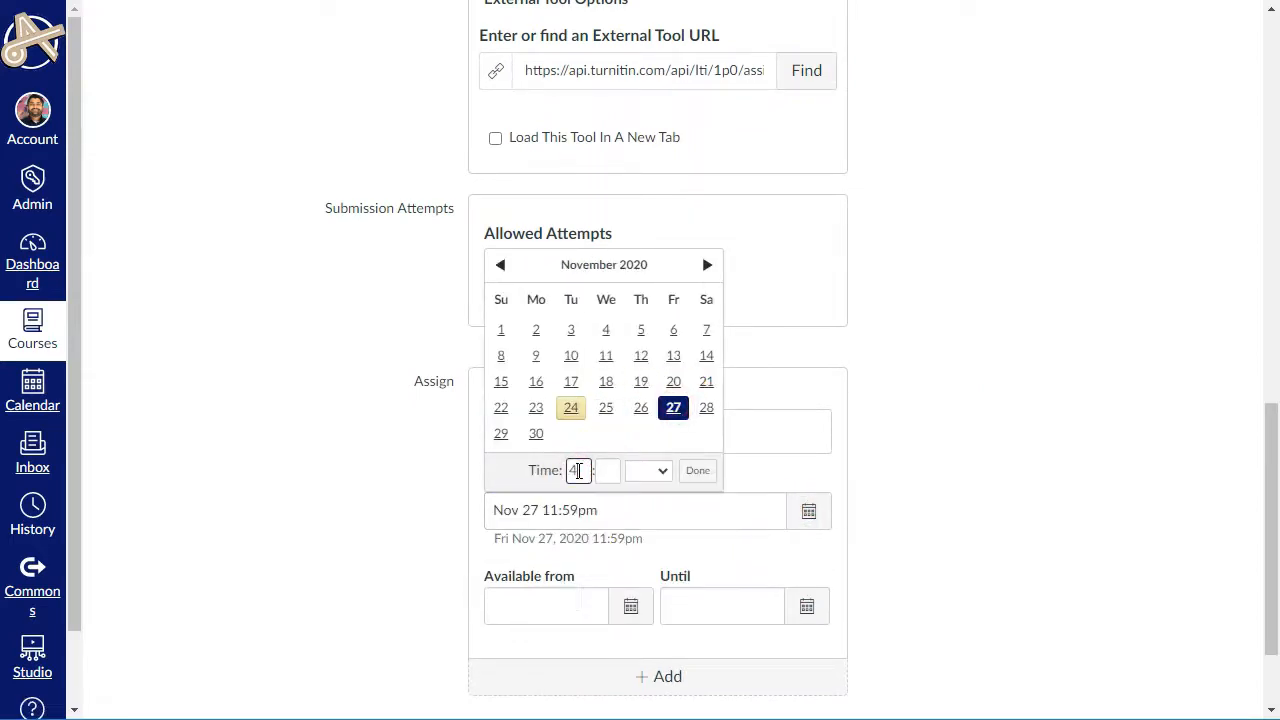
left_click(651, 471)
left_click(697, 471)
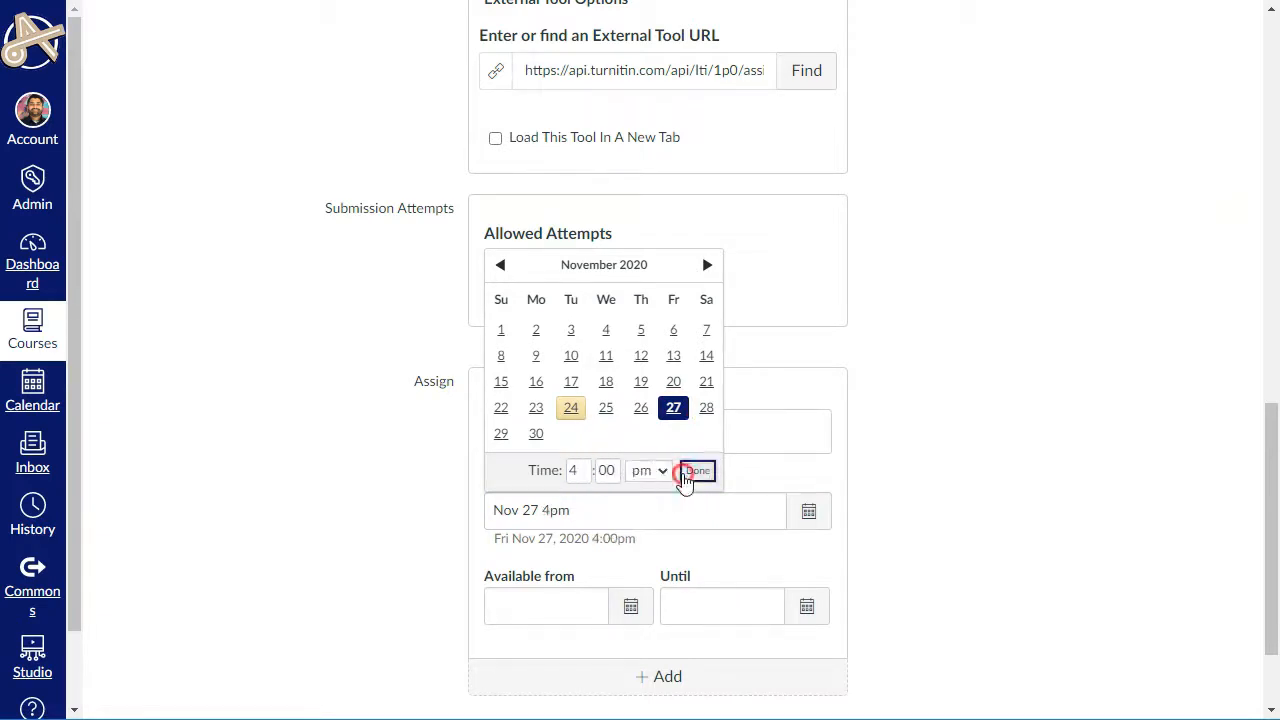
scroll(990, 470, "down", 1)
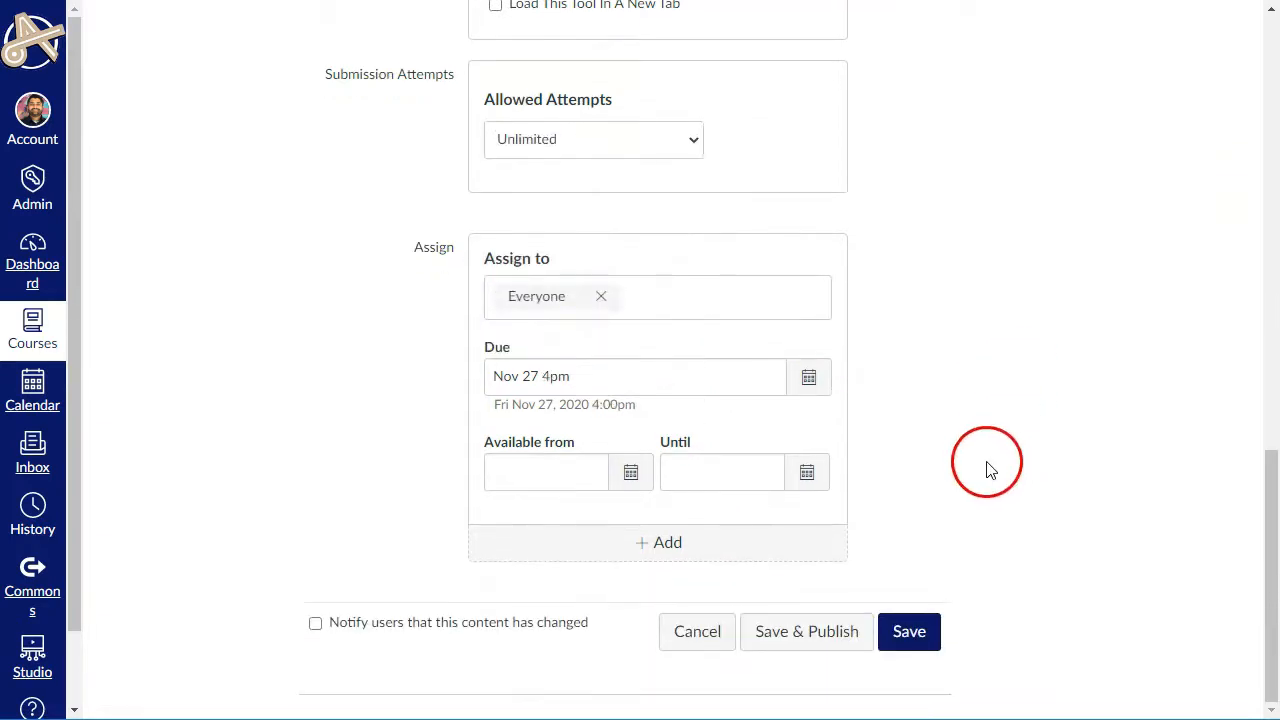
left_click(830, 638)
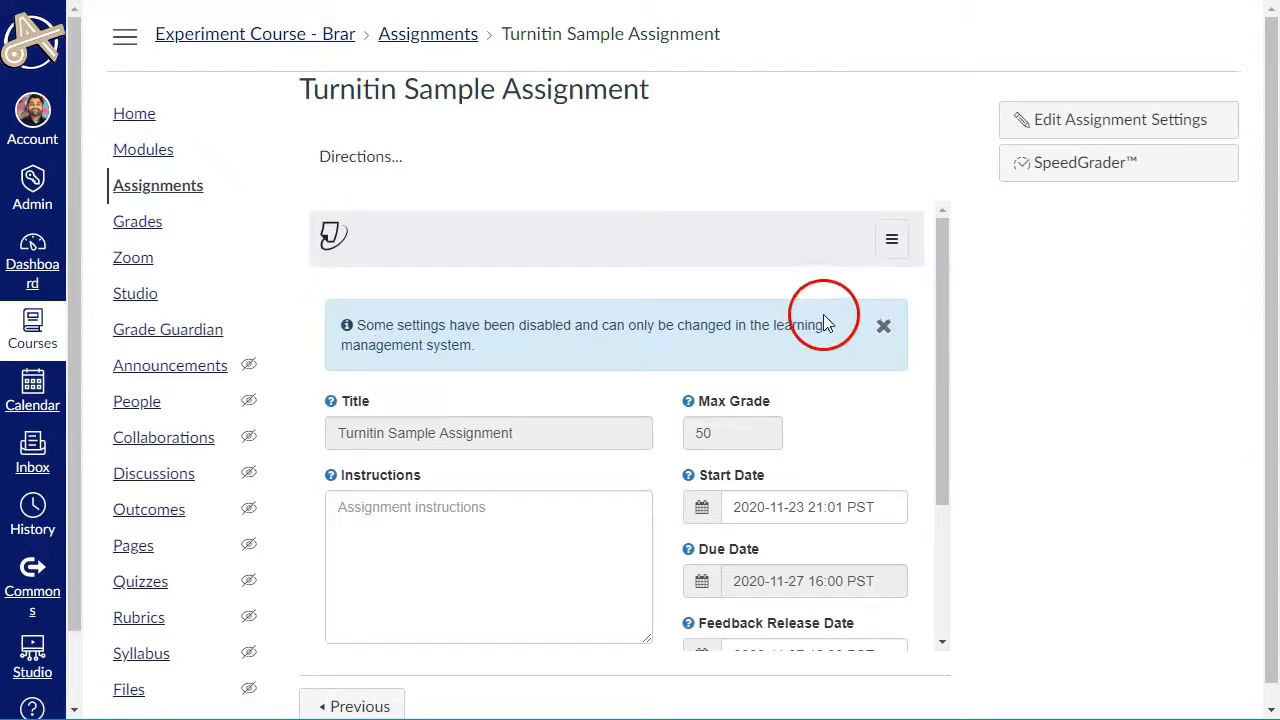
Expand Turnitin's optional settings and have papers submitted to the Standard paper repository
left_click_drag(938, 235, 928, 392)
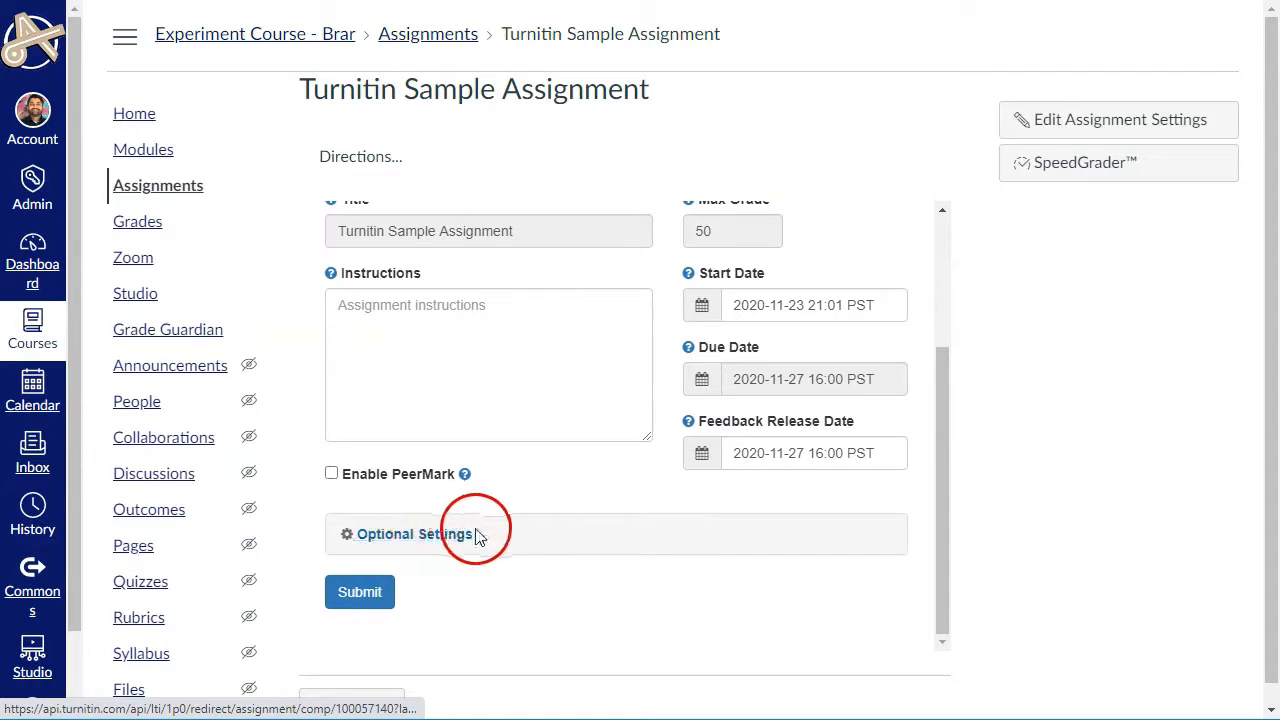
left_click(424, 540)
left_click_drag(940, 308, 954, 408)
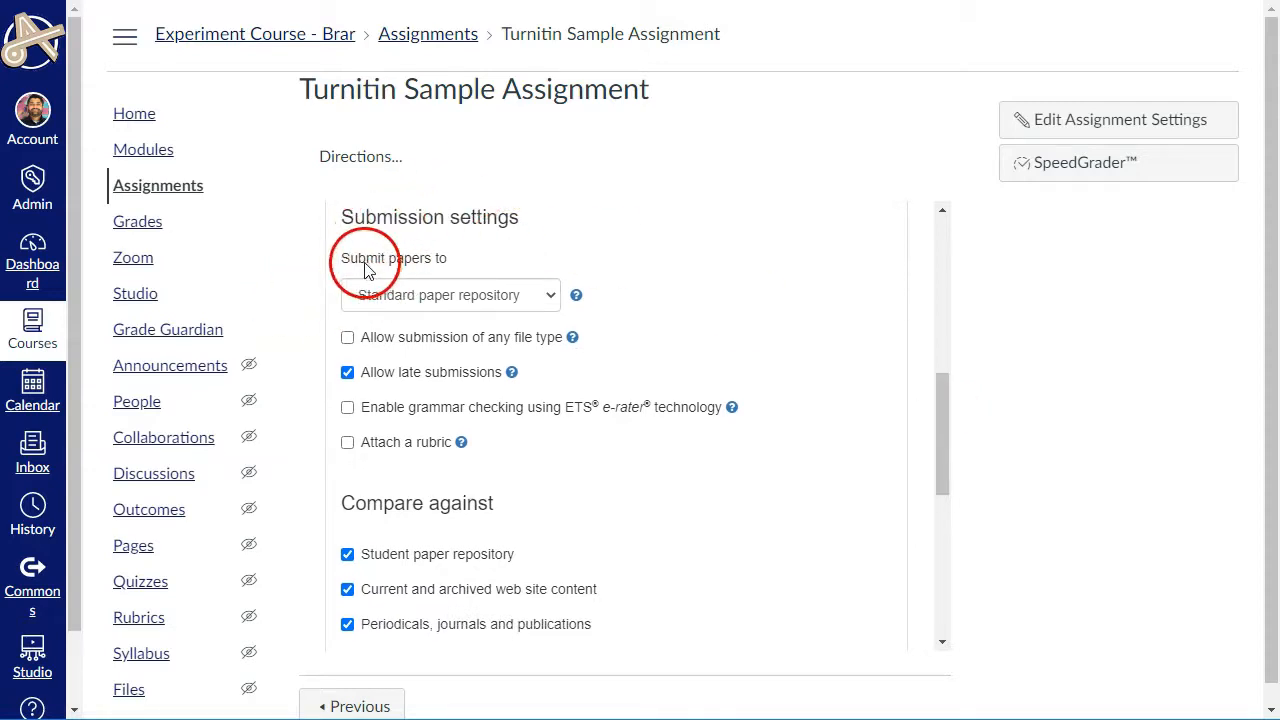
left_click(514, 298)
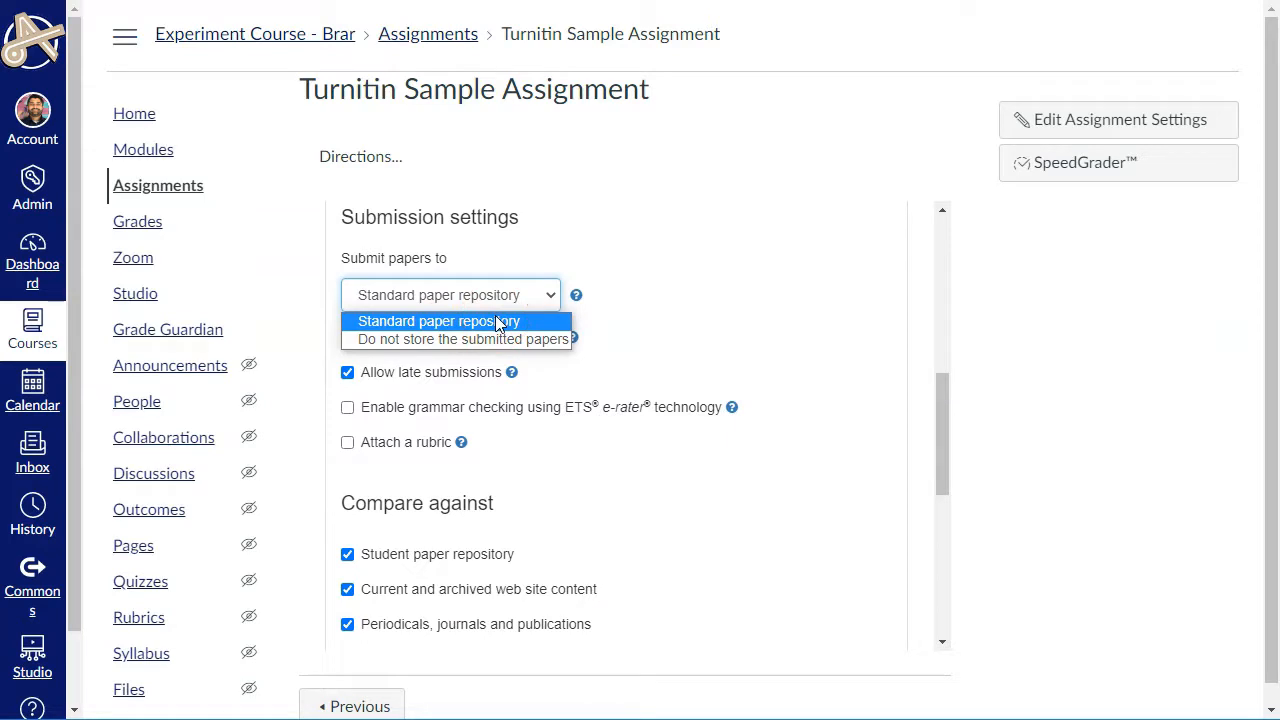
left_click(495, 321)
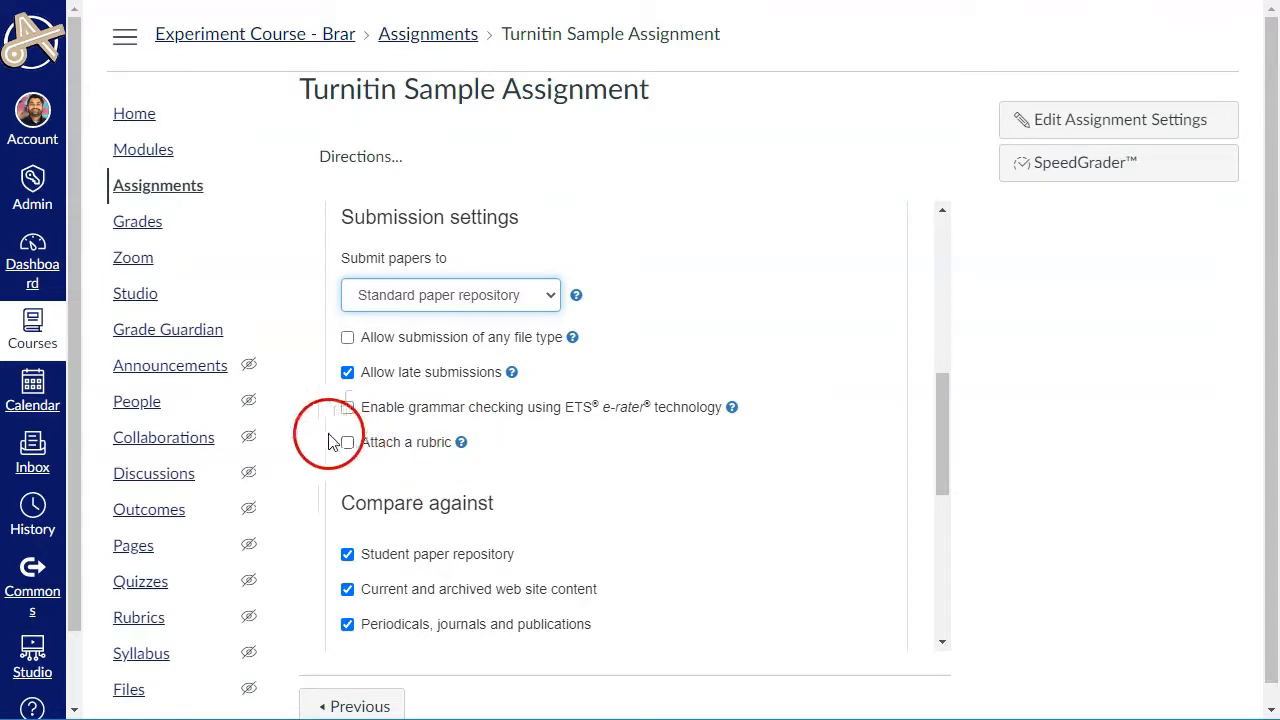
Set Similarity Reports to generate immediately, with students allowed to resubmit until the due date
scroll(488, 378, "down", 1)
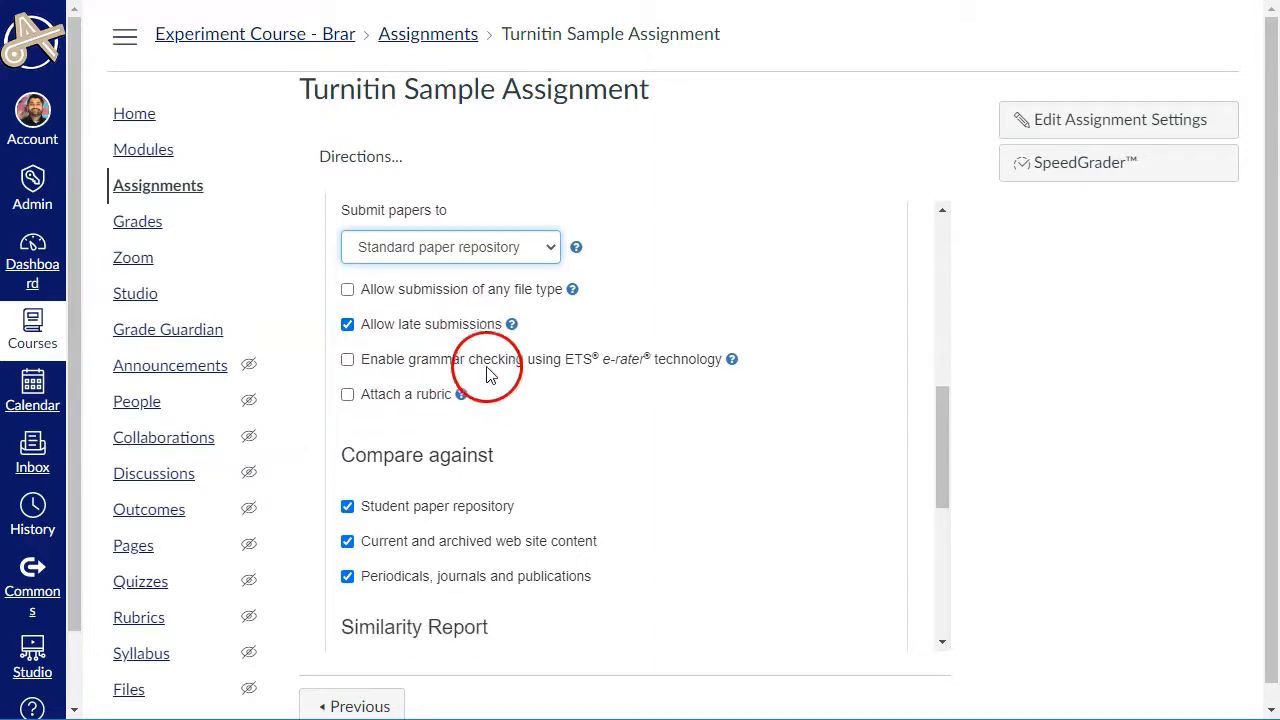
scroll(488, 378, "down", 3)
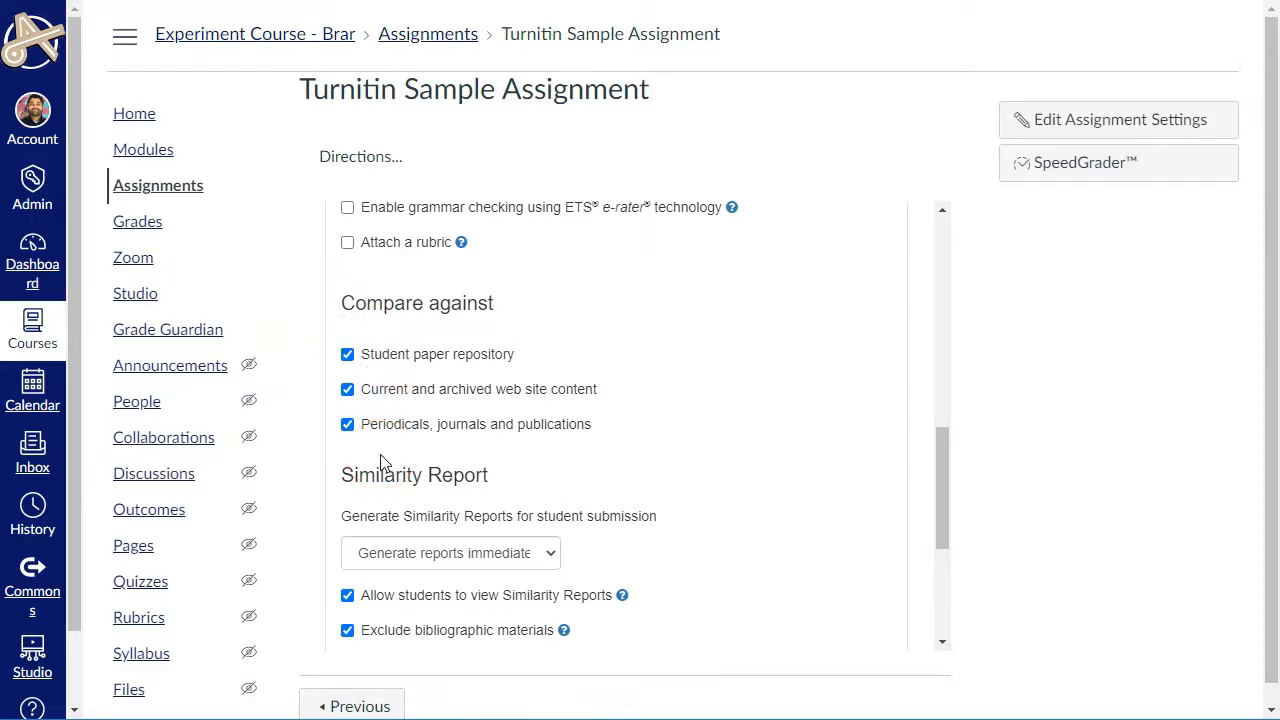
scroll(603, 400, "down", 4)
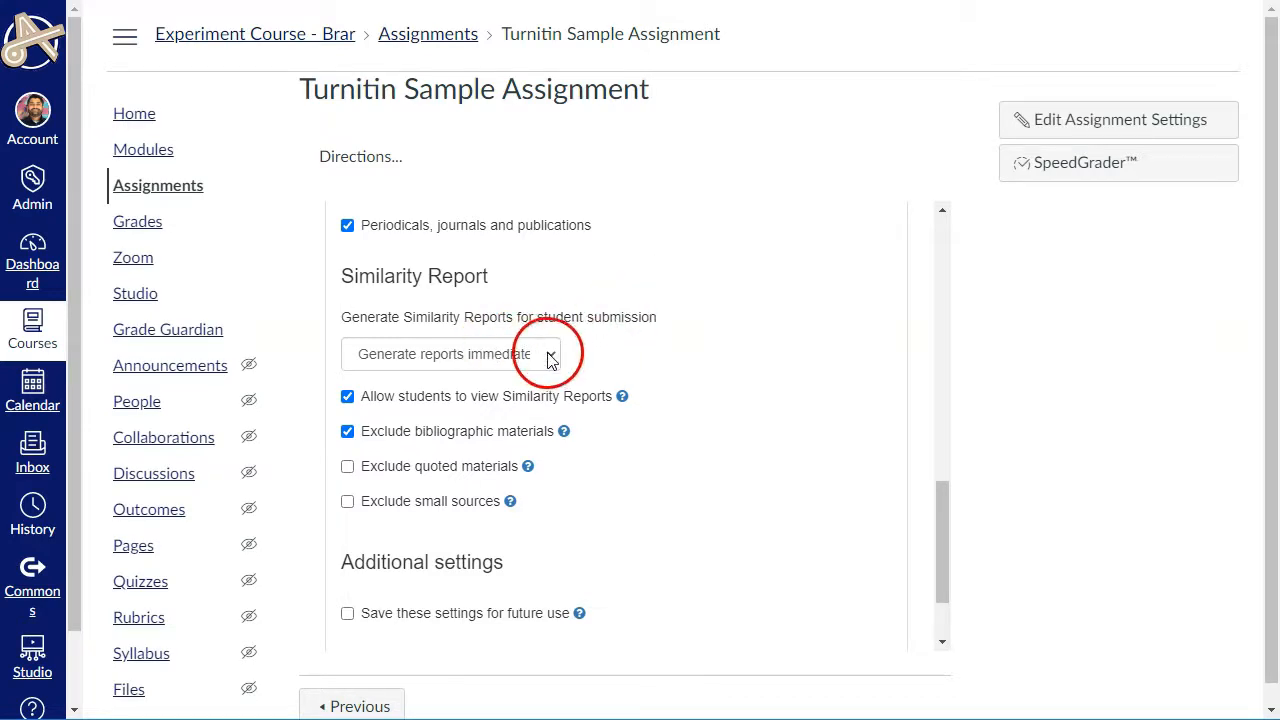
left_click(548, 354)
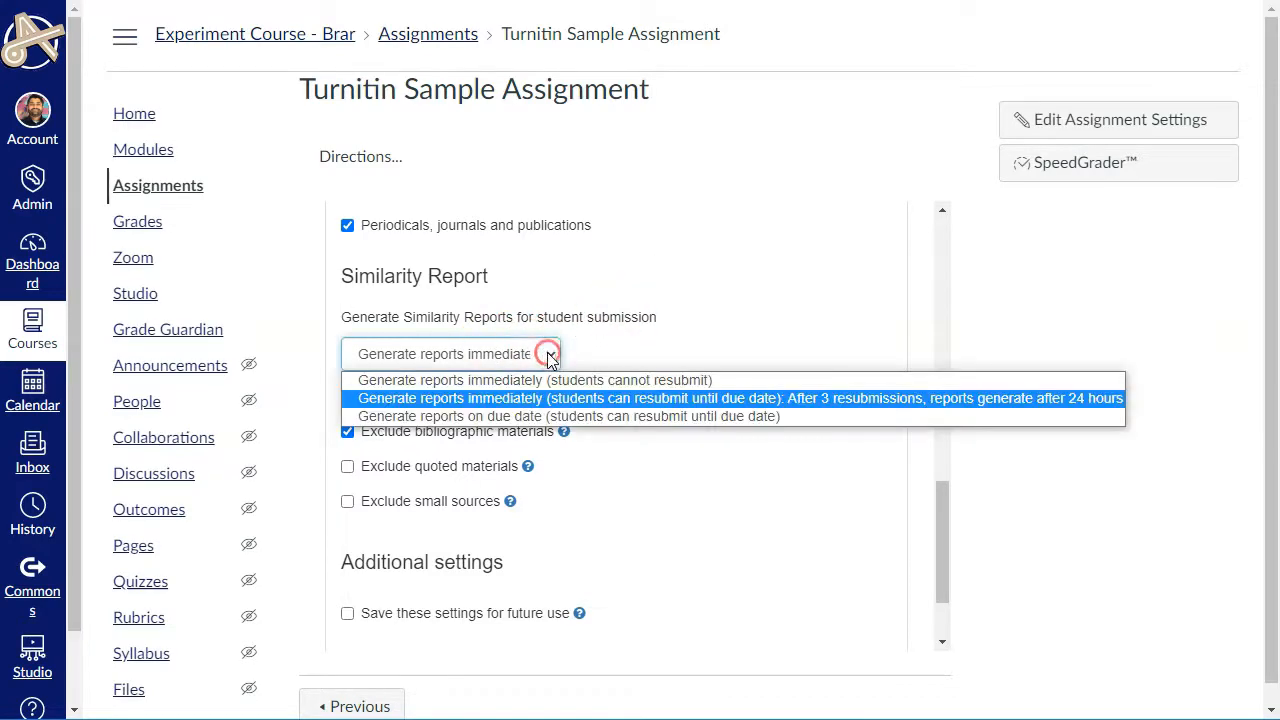
left_click(647, 399)
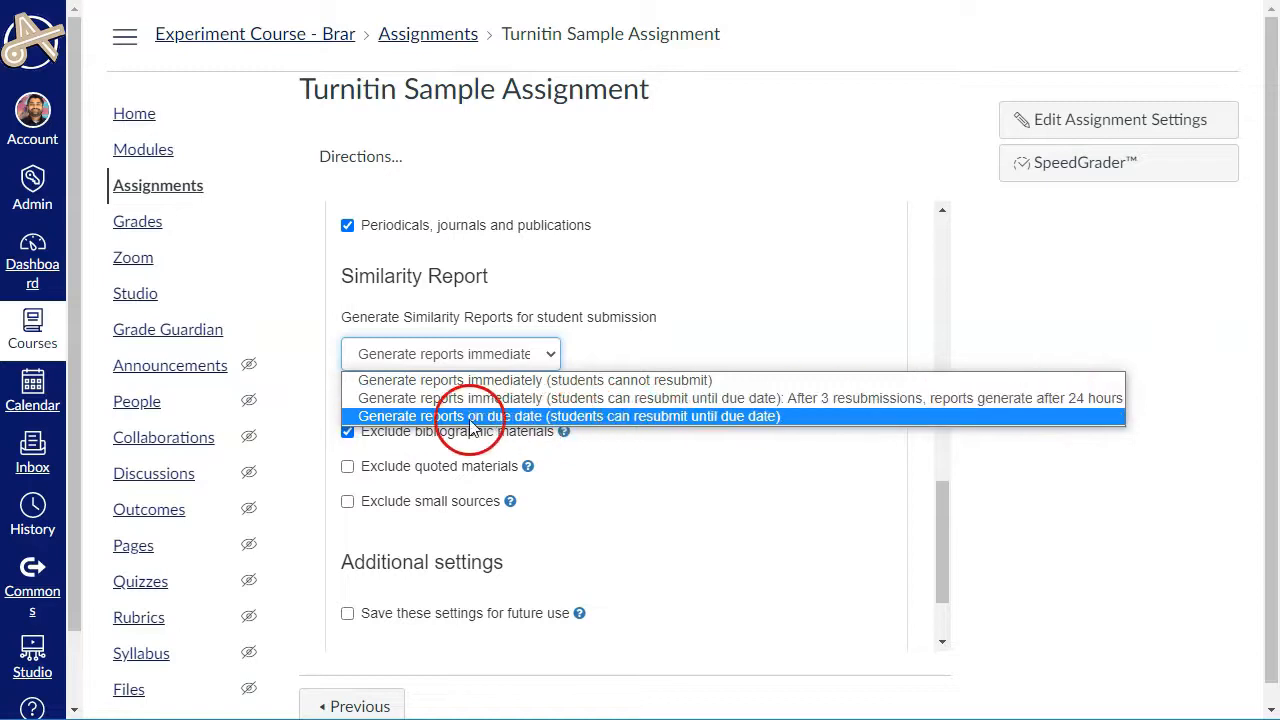
left_click(581, 398)
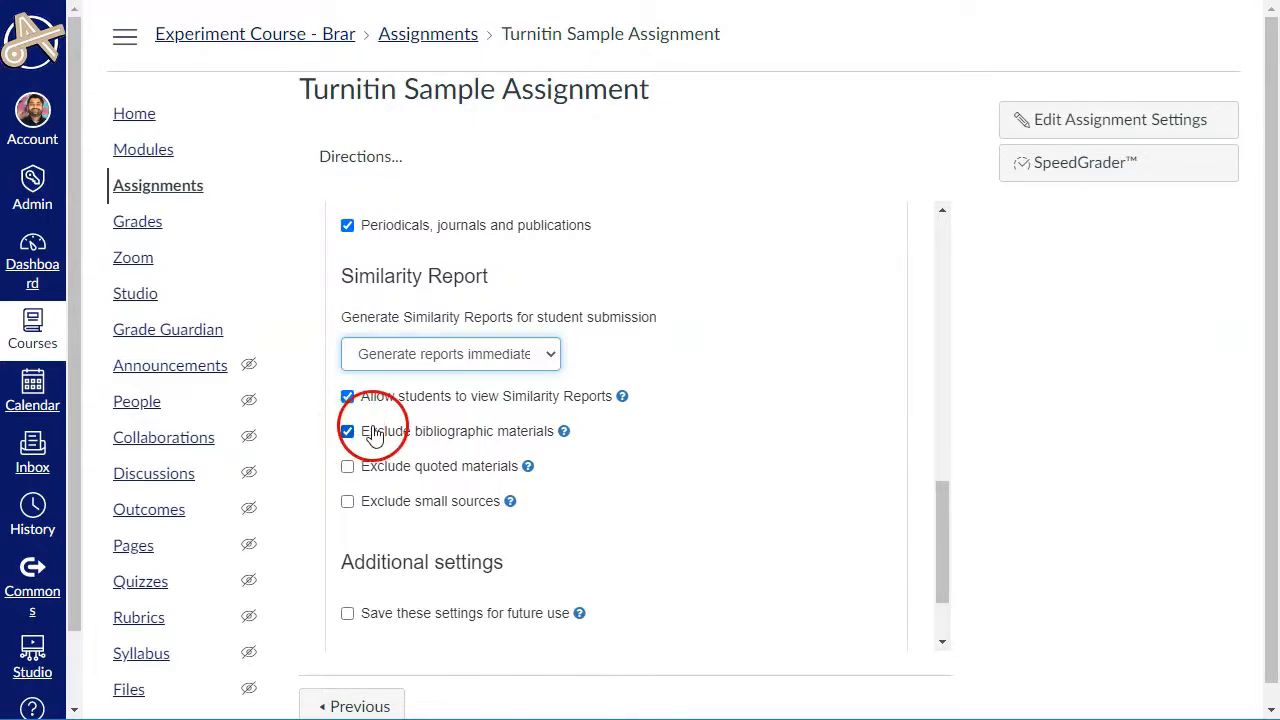
scroll(445, 383, "down", 2)
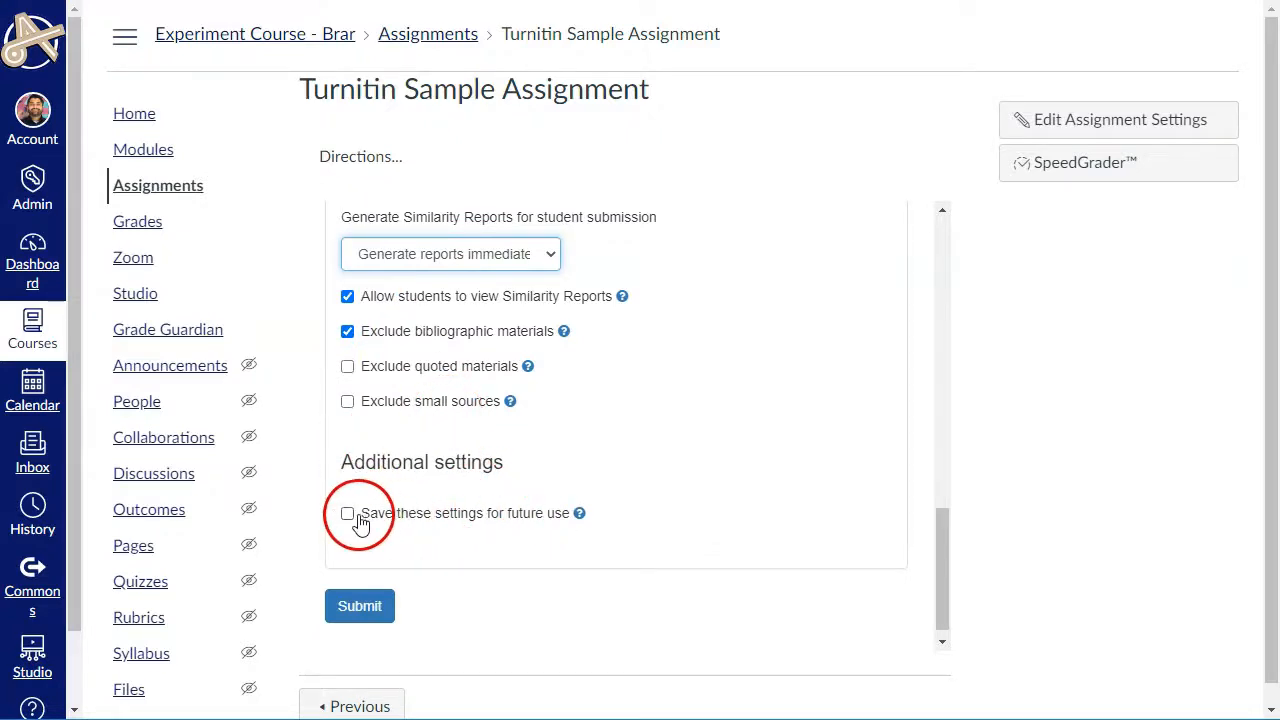
scroll(480, 450, "up", 4)
scroll(480, 437, "up", 4)
scroll(480, 437, "down", 8)
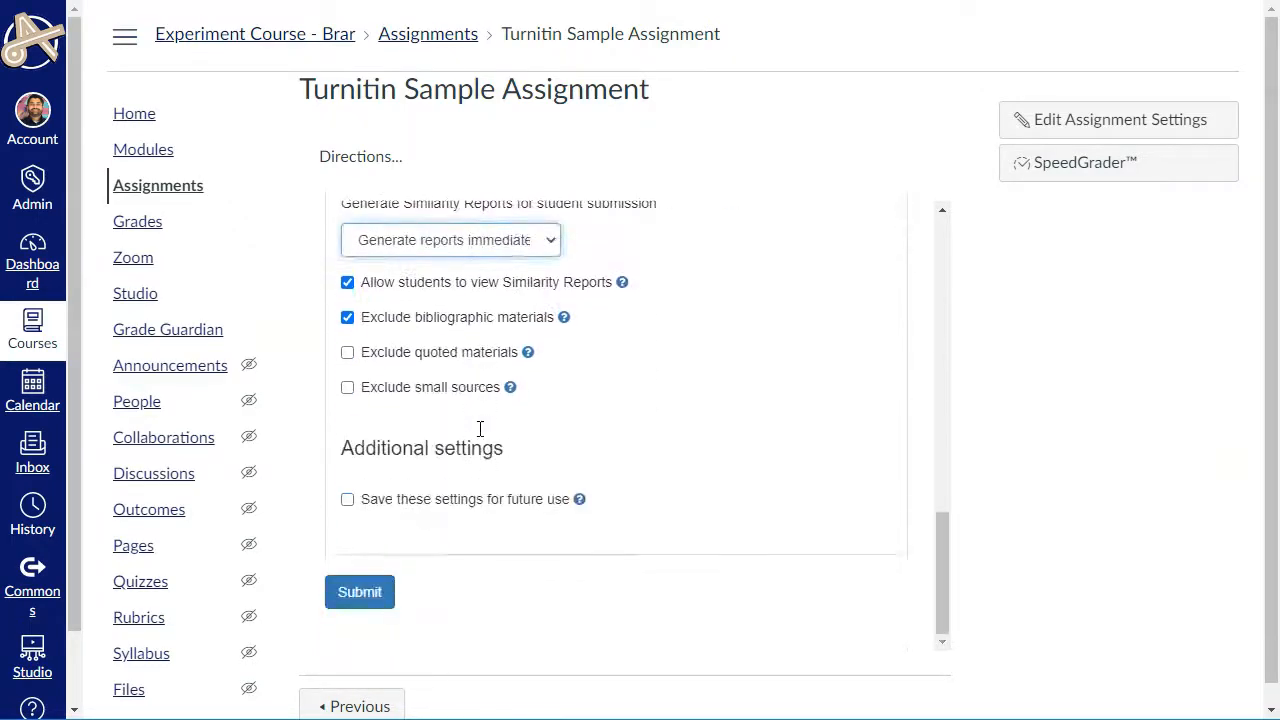
Enable saving these Turnitin settings for future use, review the optional settings, and submit the assignment's Turnitin configuration
left_click(348, 502)
left_click(354, 470)
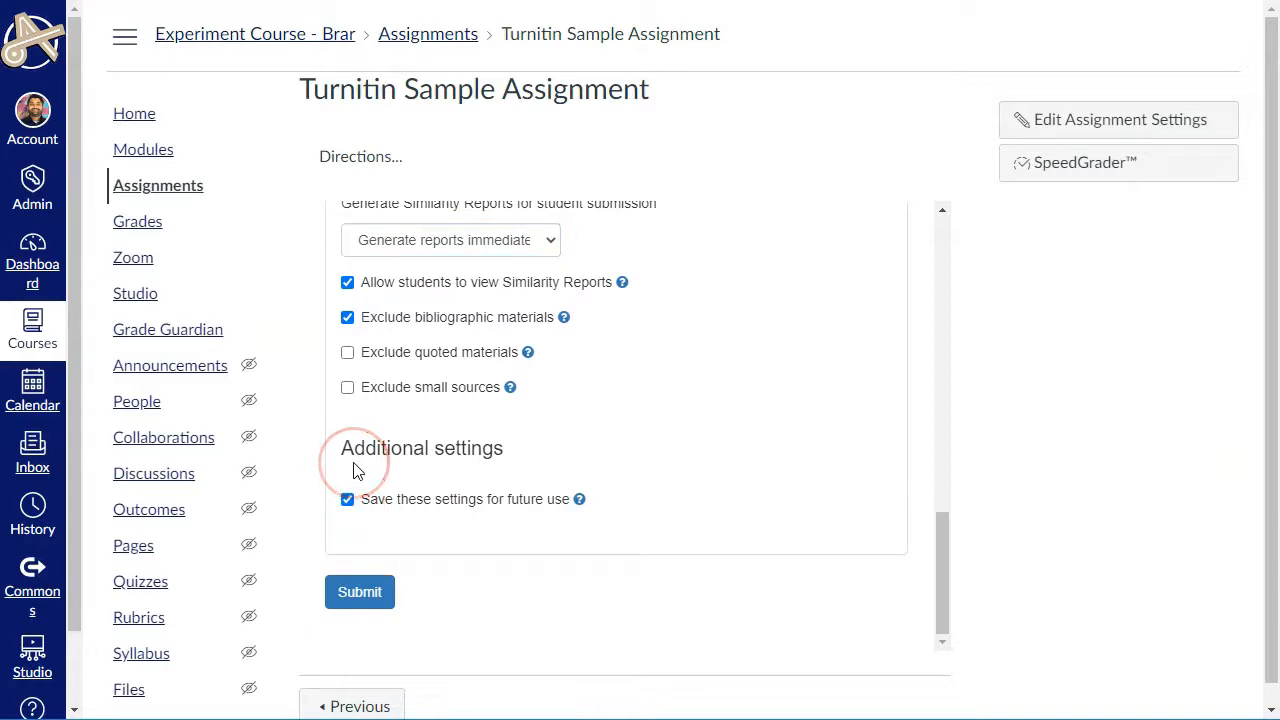
scroll(383, 420, "up", 6)
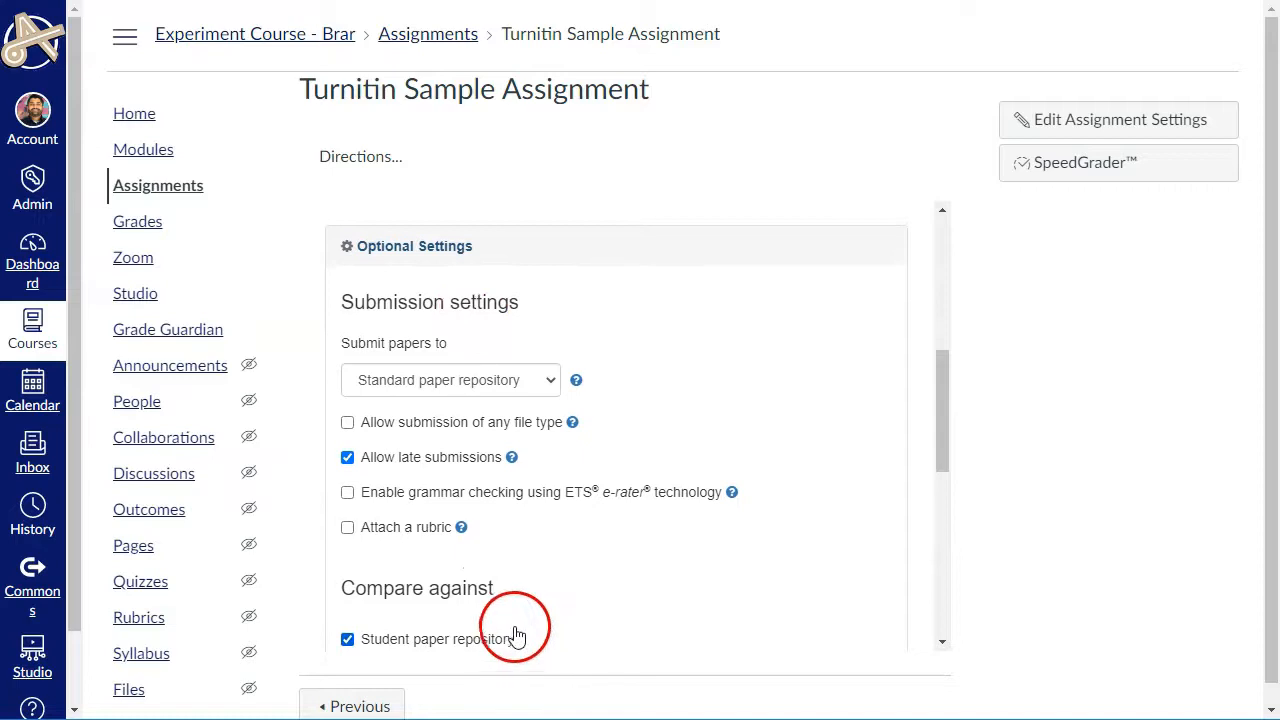
scroll(516, 615, "down", 4)
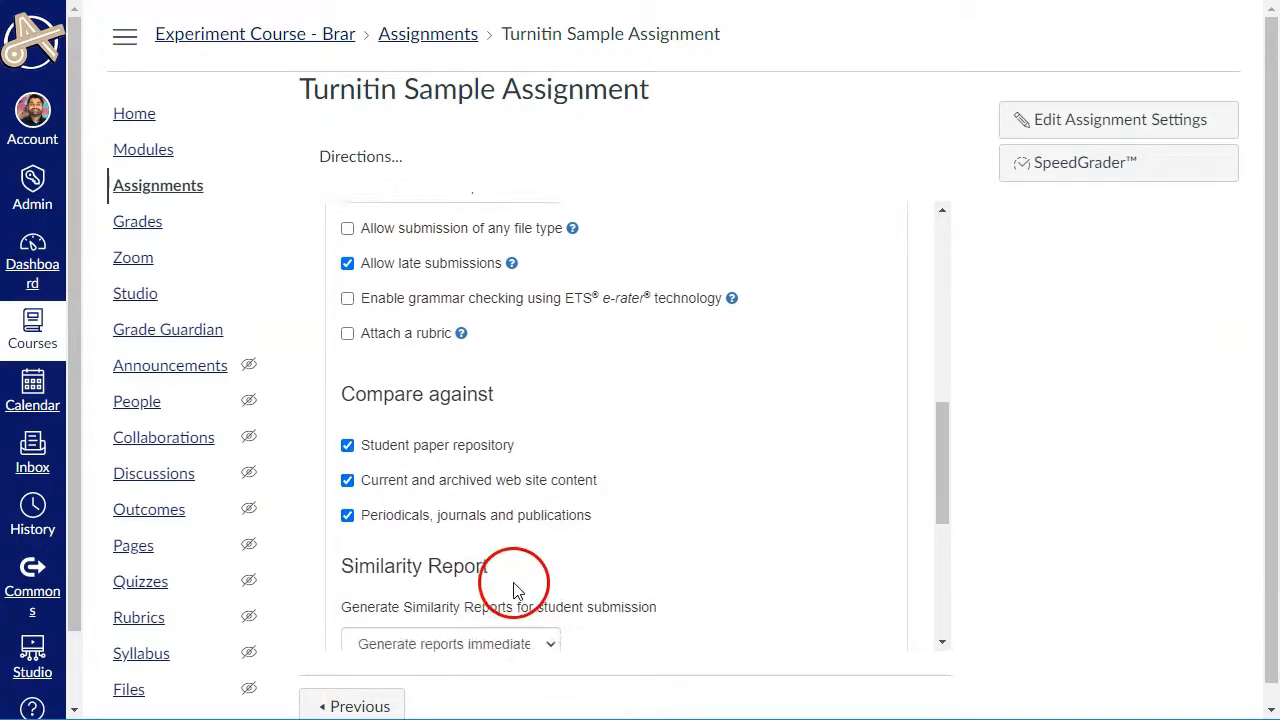
scroll(408, 588, "down", 5)
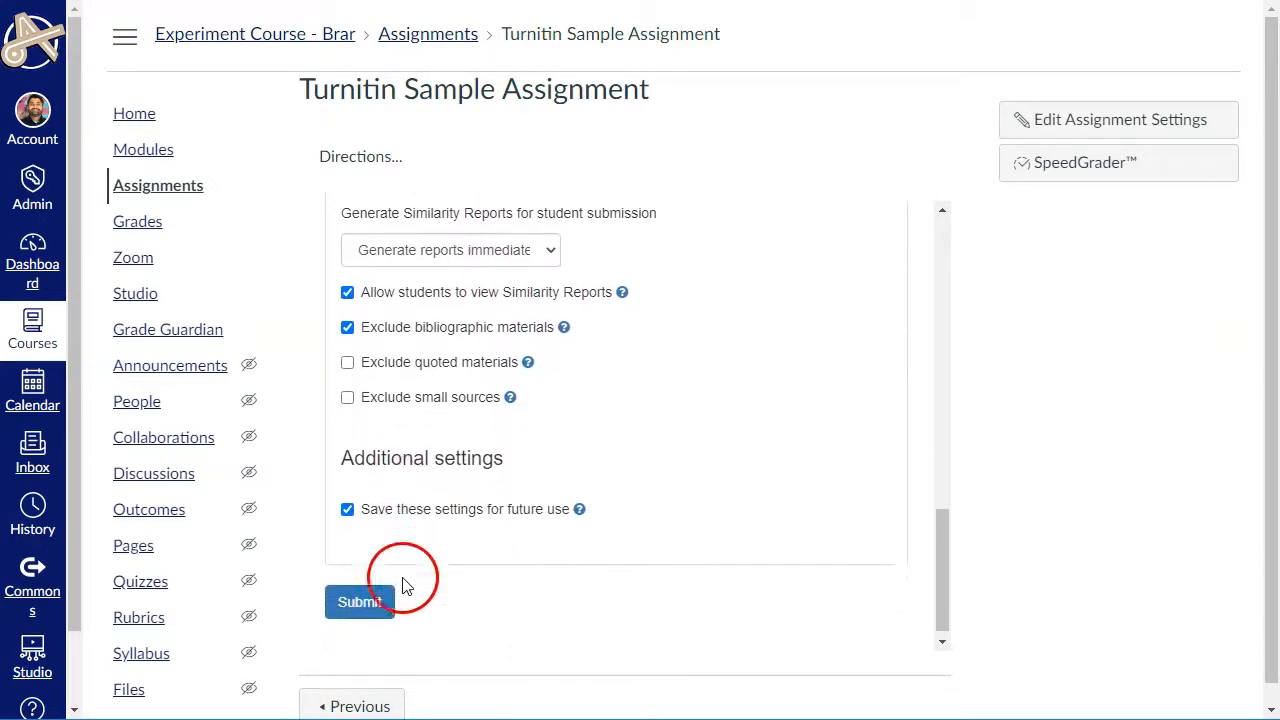
left_click(356, 568)
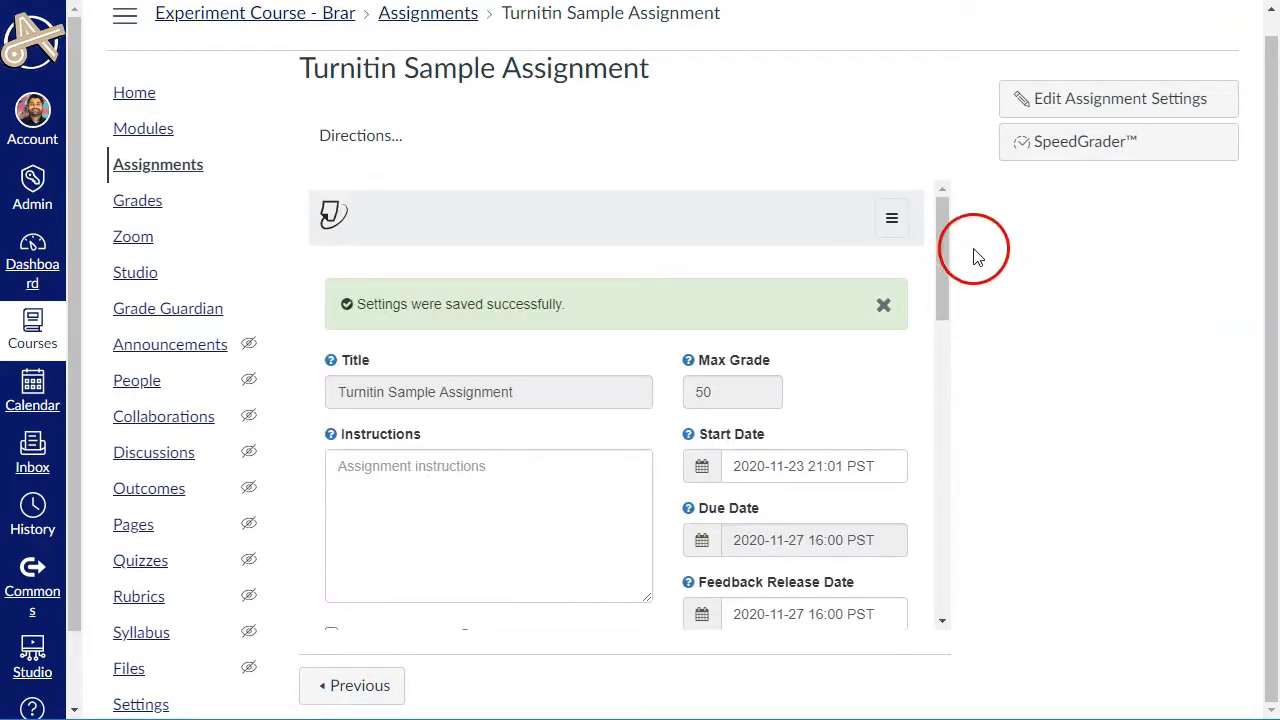
mouse_move(945, 222)
left_mouse_down()
mouse_move(951, 531)
mouse_move(940, 193)
left_mouse_up()
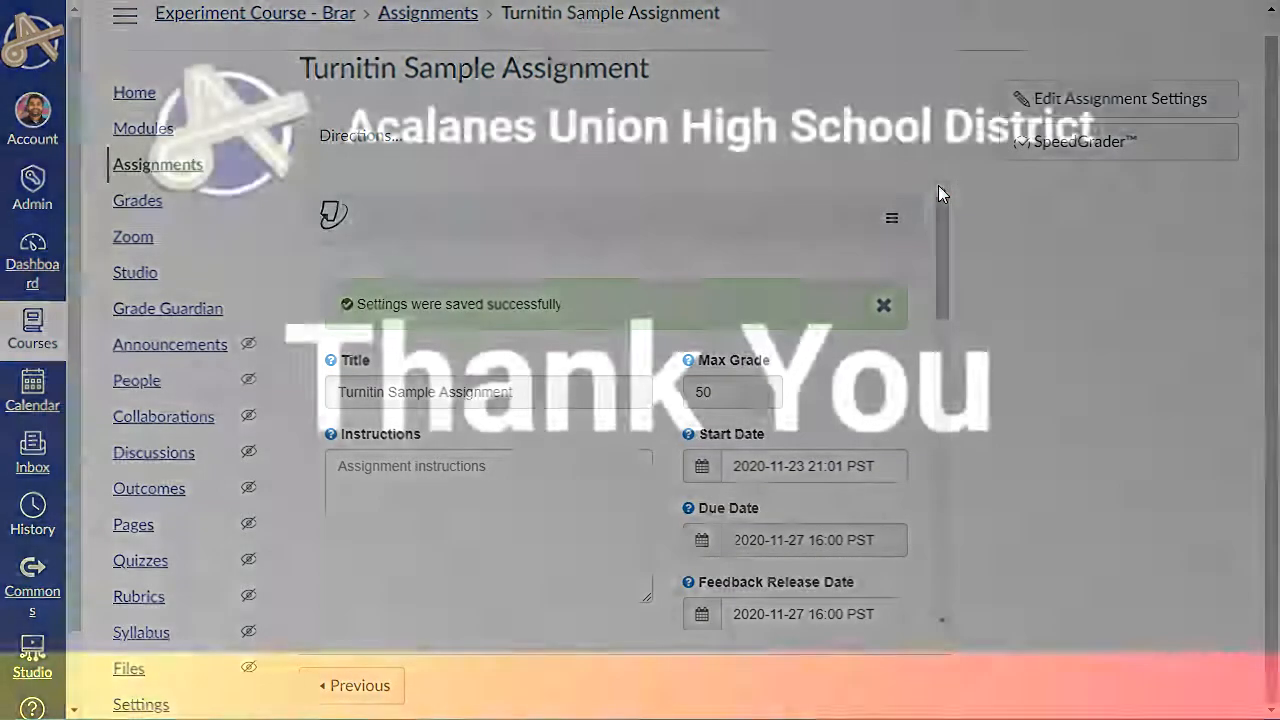